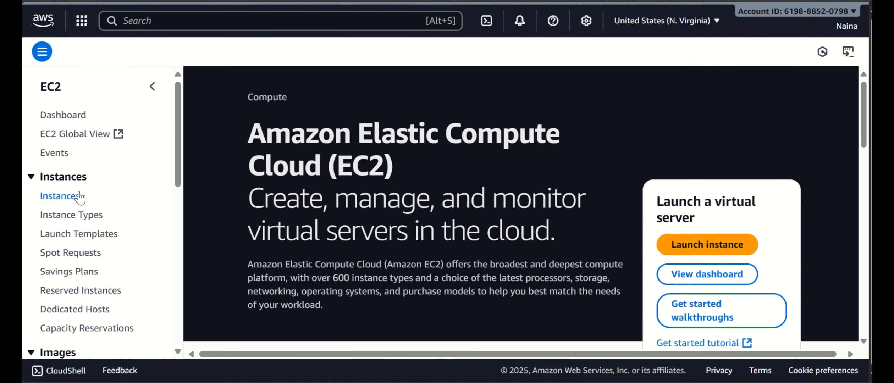
Start launching a new EC2 instance from the Instances list.
{"action": "left_click", "coordinate": [75, 203]}
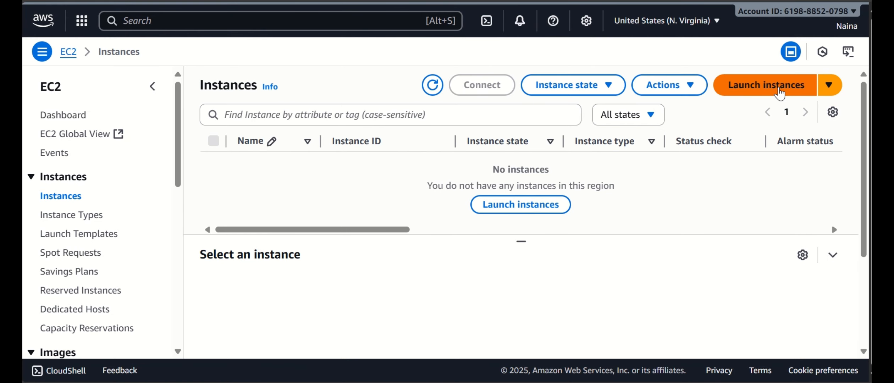
{"action": "left_click", "coordinate": [780, 93]}
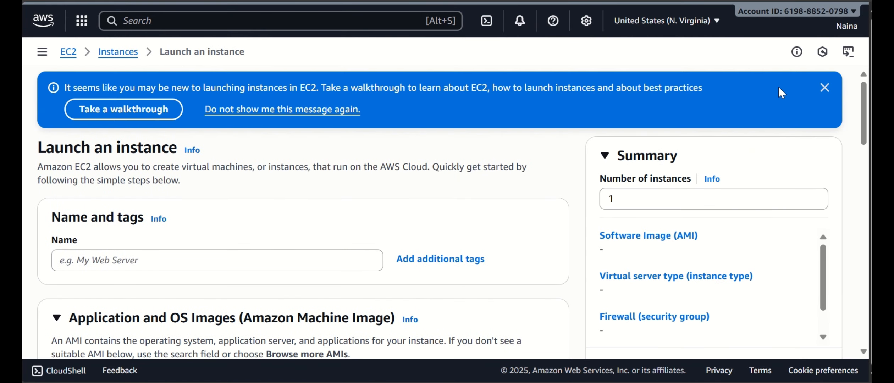
{"action": "left_click", "coordinate": [825, 87]}
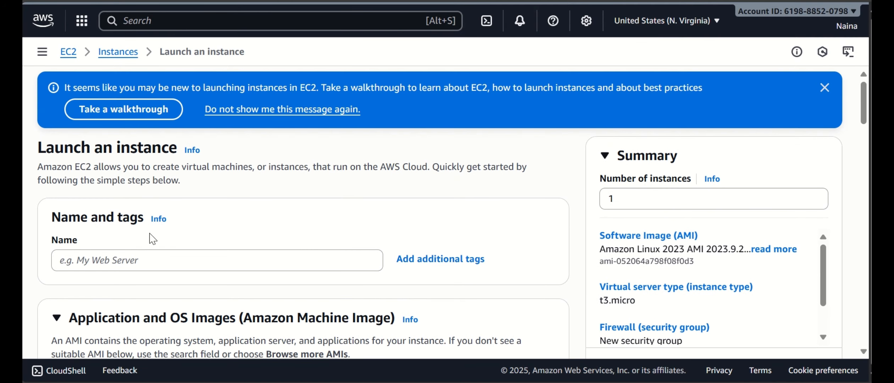
Name the new instance "testing".
{"action": "left_click", "coordinate": [150, 262]}
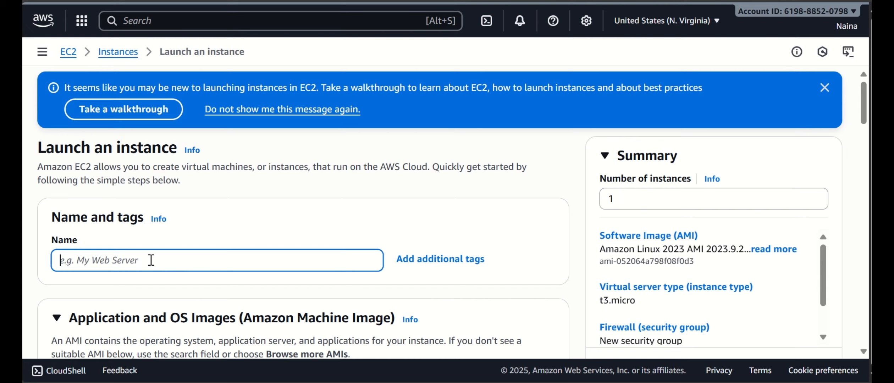
{"action": "type", "text": "testin"}
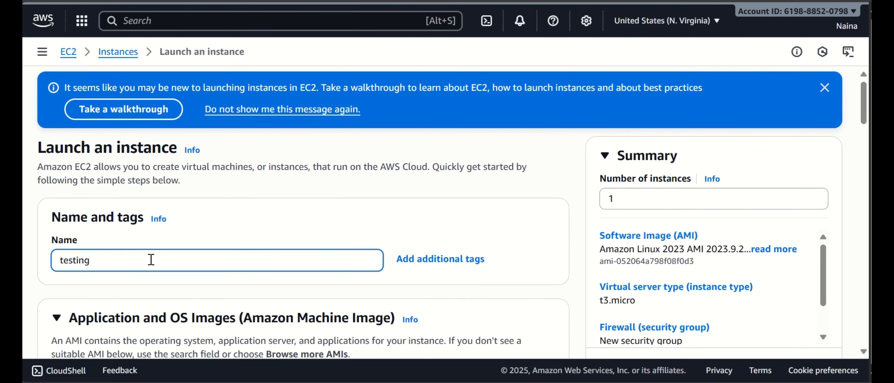
{"action": "key", "text": "ctrl+BackSpace"}
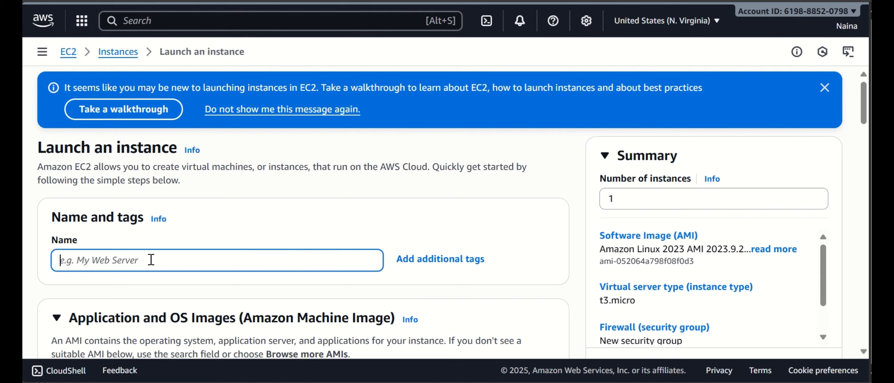
{"action": "type", "text": "testing"}
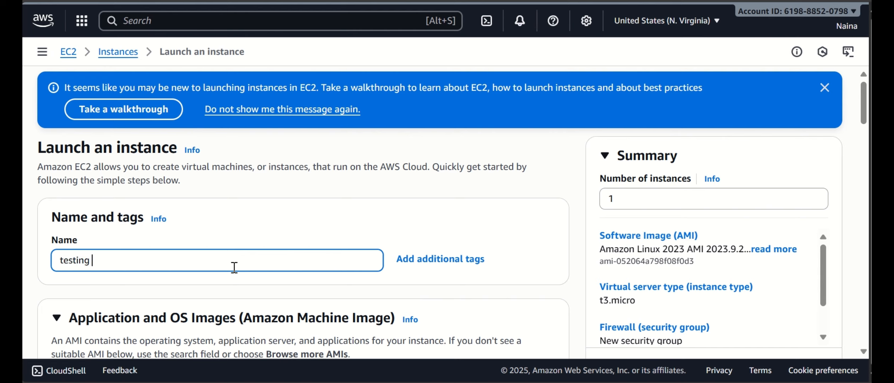
Examine what an Amazon Machine Image contains and which operating systems the quick start images offer.
{"action": "scroll", "coordinate": [233, 265], "scroll_direction": "down", "scroll_amount": 8}
{"action": "scroll", "coordinate": [236, 273], "scroll_direction": "up", "scroll_amount": 4}
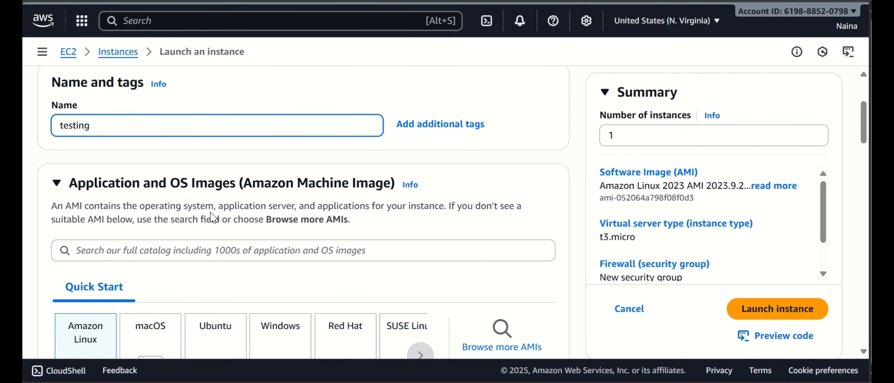
{"action": "left_click_drag", "start_coordinate": [215, 206], "coordinate": [141, 207]}
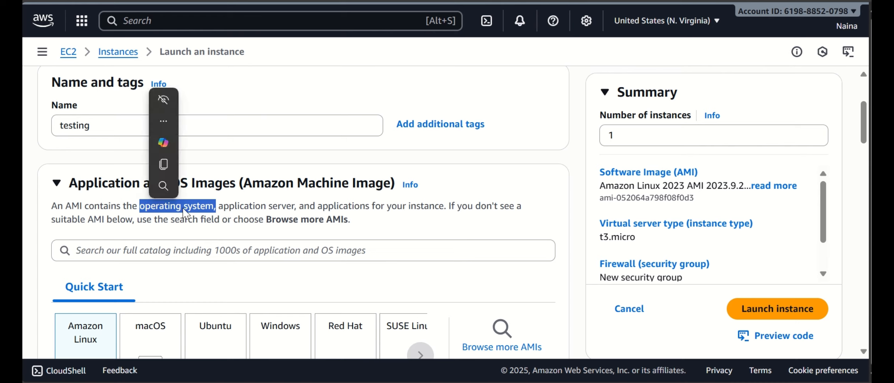
{"action": "left_click_drag", "start_coordinate": [300, 207], "coordinate": [238, 207]}
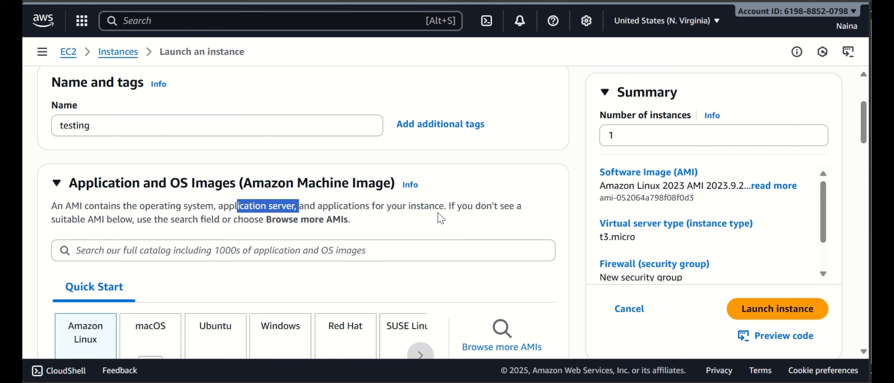
{"action": "left_click_drag", "start_coordinate": [444, 207], "coordinate": [410, 209]}
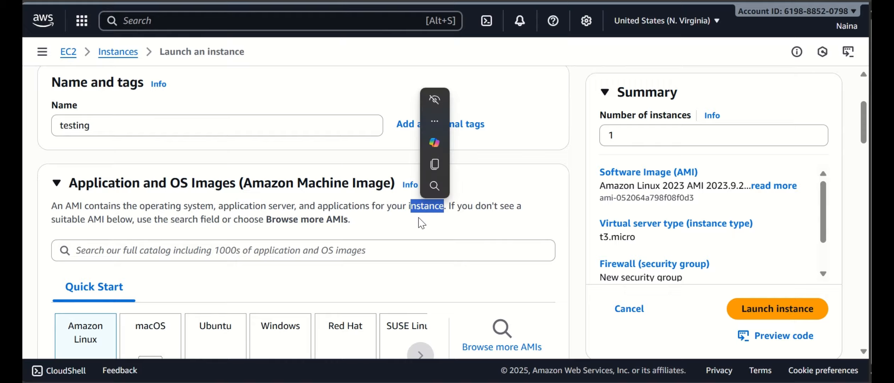
{"action": "scroll", "coordinate": [230, 223], "scroll_direction": "down", "scroll_amount": 2}
{"action": "scroll", "coordinate": [231, 223], "scroll_direction": "down", "scroll_amount": 1}
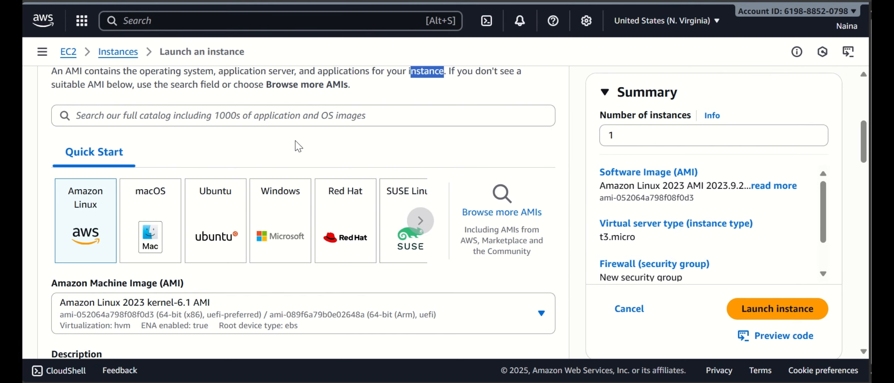
{"action": "scroll", "coordinate": [165, 186], "scroll_direction": "down", "scroll_amount": 1}
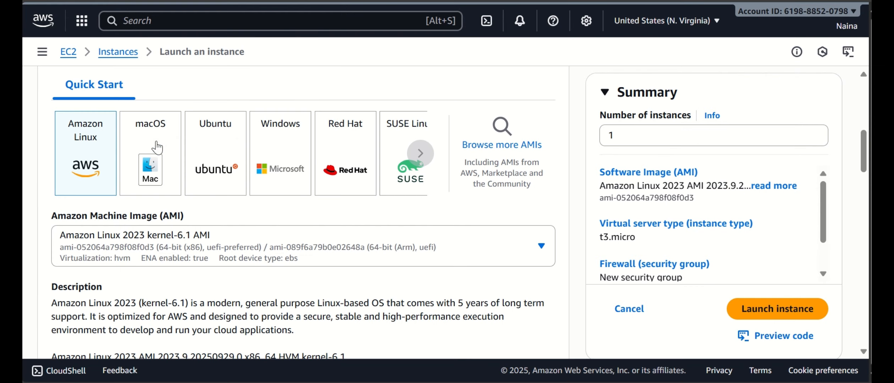
Choose the Windows quick start image, inspect the details of the overridden settings, and accept the changes.
{"action": "left_click", "coordinate": [215, 142]}
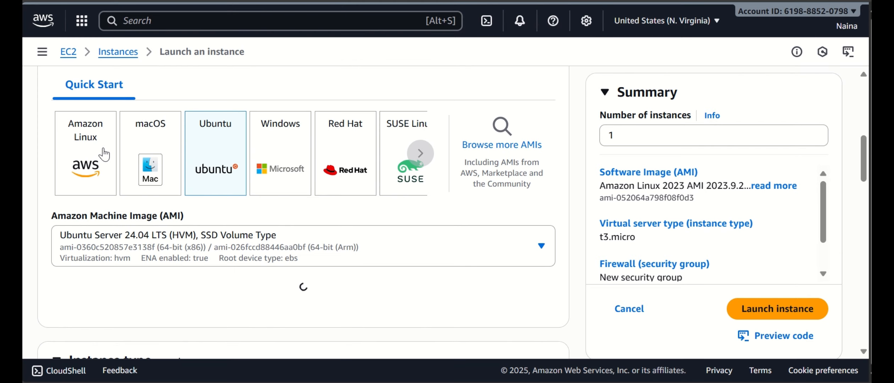
{"action": "left_click", "coordinate": [276, 147]}
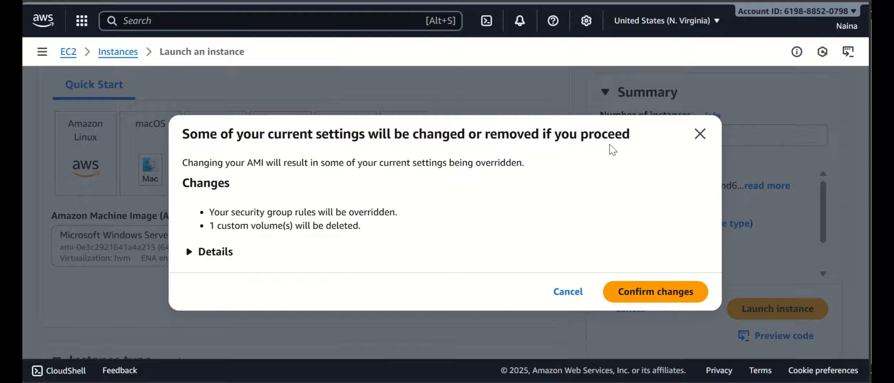
{"action": "left_click", "coordinate": [199, 253]}
{"action": "scroll", "coordinate": [397, 244], "scroll_direction": "down", "scroll_amount": 2}
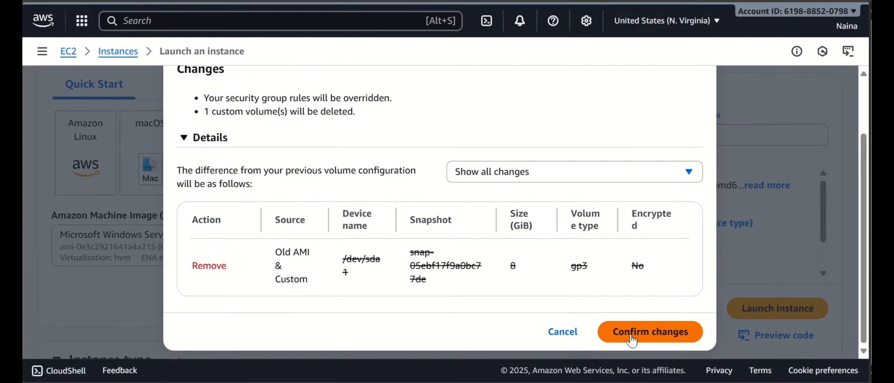
{"action": "left_click", "coordinate": [644, 334]}
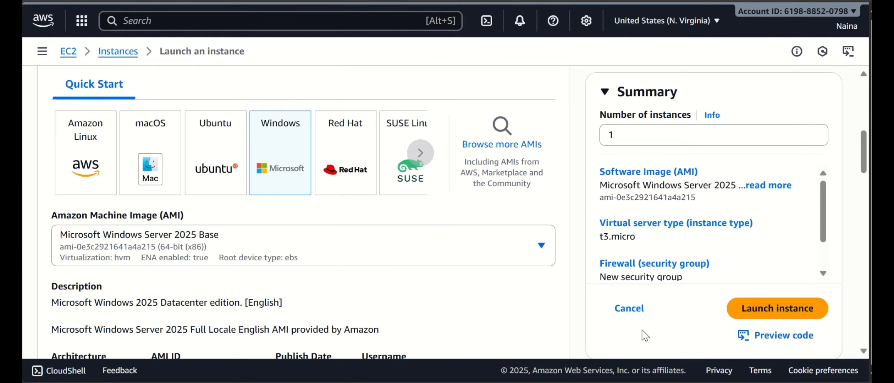
Browse the Windows Server image versions and the full AMI catalog, and examine the instance type's specifications and pricing.
{"action": "scroll", "coordinate": [456, 260], "scroll_direction": "down", "scroll_amount": 2}
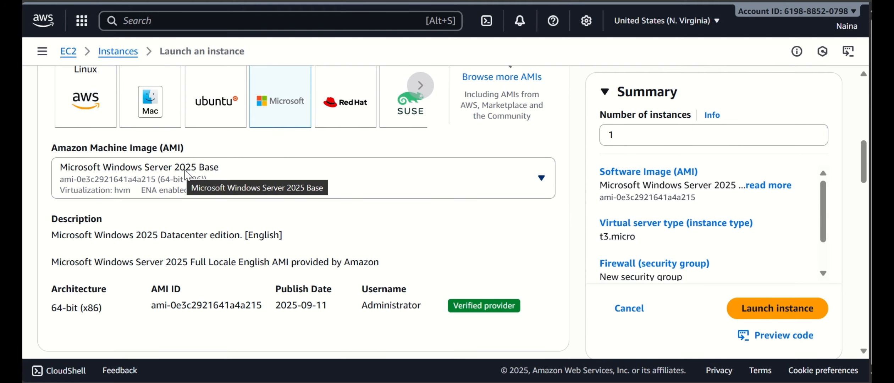
{"action": "left_click", "coordinate": [541, 178]}
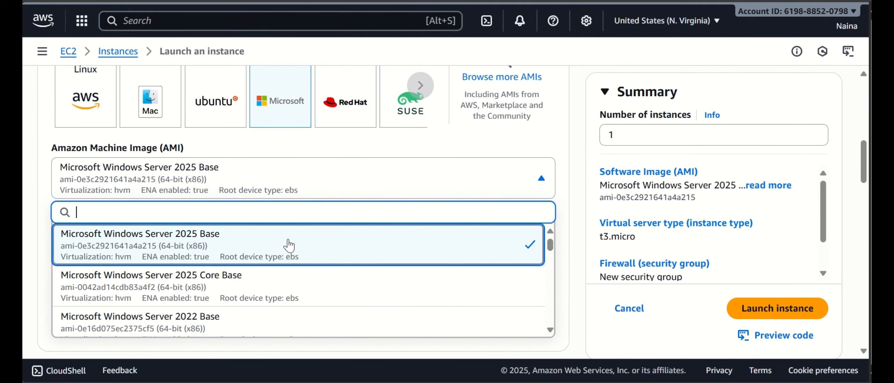
{"action": "left_click", "coordinate": [550, 123]}
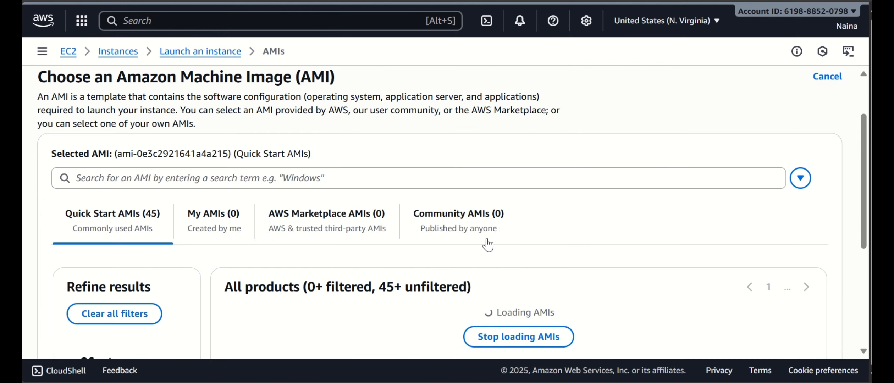
{"action": "scroll", "coordinate": [373, 252], "scroll_direction": "down", "scroll_amount": 3}
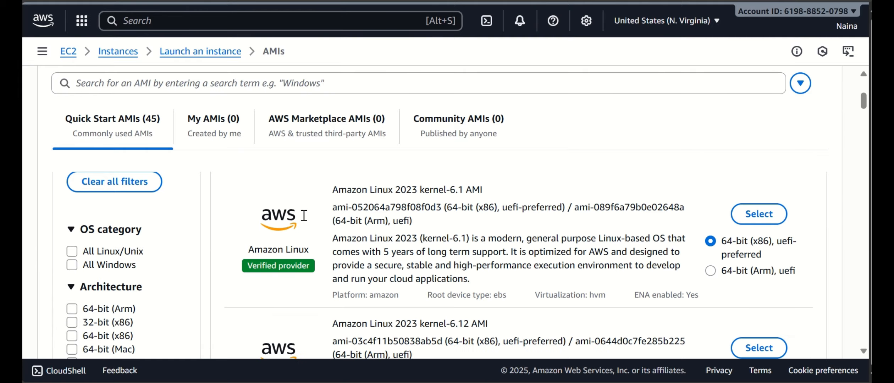
{"action": "scroll", "coordinate": [379, 207], "scroll_direction": "down", "scroll_amount": 10}
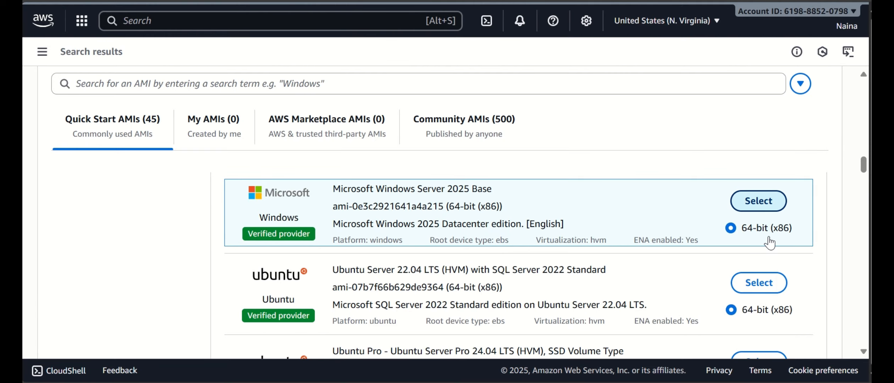
{"action": "scroll", "coordinate": [409, 220], "scroll_direction": "down", "scroll_amount": 8}
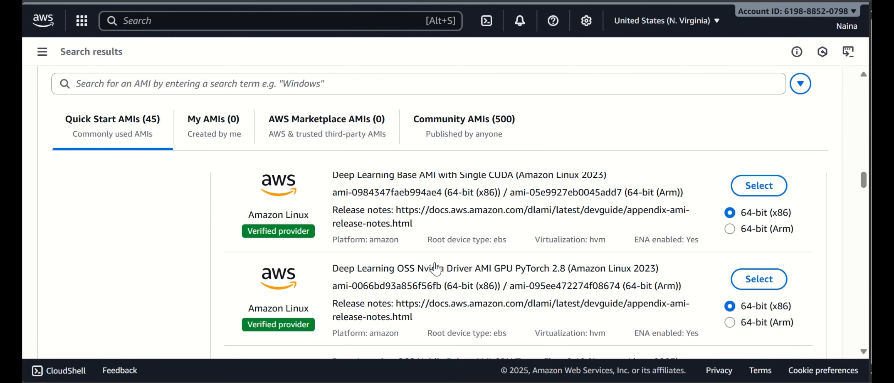
{"action": "scroll", "coordinate": [239, 224], "scroll_direction": "up", "scroll_amount": 5}
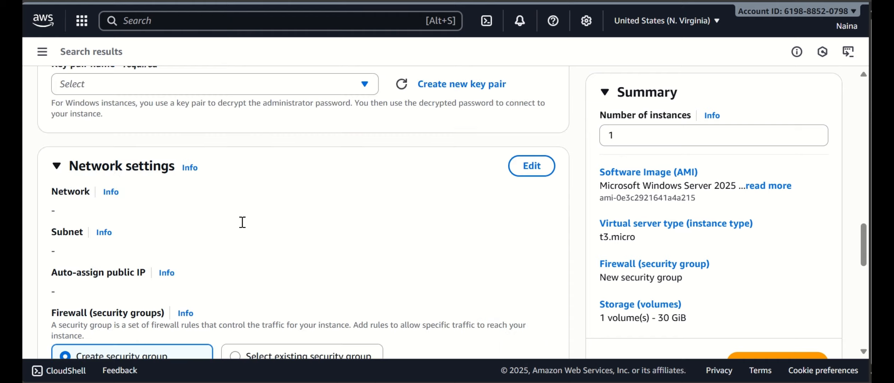
{"action": "scroll", "coordinate": [242, 223], "scroll_direction": "up", "scroll_amount": 8}
{"action": "scroll", "coordinate": [242, 223], "scroll_direction": "down", "scroll_amount": 10}
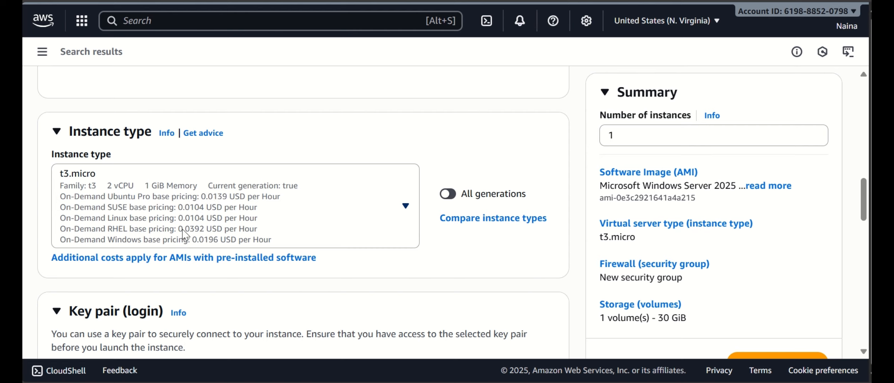
Create an RSA key pair named "testing 1" with the .pem private key format for the instance login.
{"action": "scroll", "coordinate": [192, 265], "scroll_direction": "down", "scroll_amount": 5}
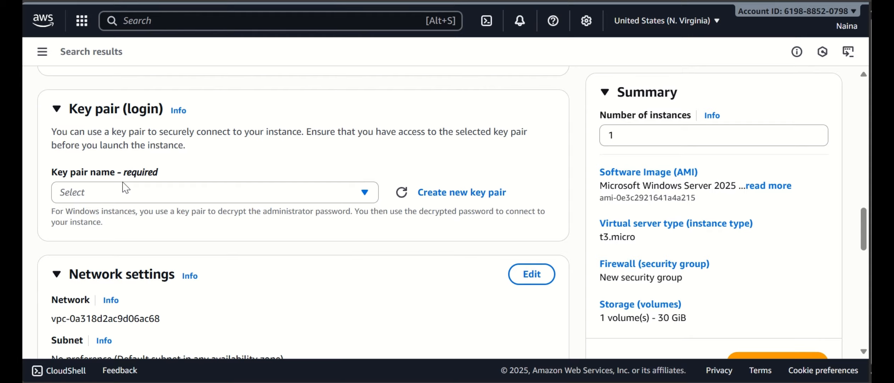
{"action": "left_click", "coordinate": [225, 195]}
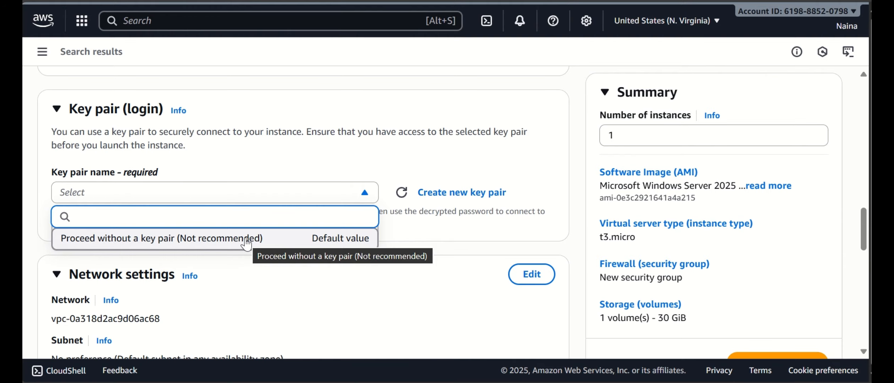
{"action": "left_click", "coordinate": [339, 152]}
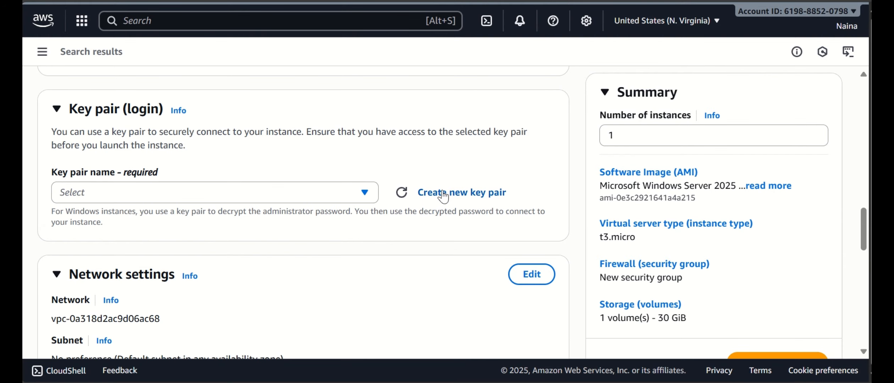
{"action": "left_click", "coordinate": [540, 187]}
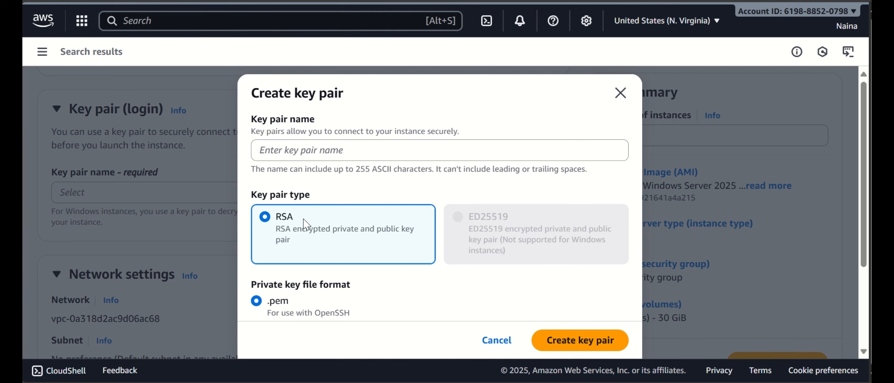
{"action": "scroll", "coordinate": [306, 224], "scroll_direction": "down", "scroll_amount": 2}
{"action": "scroll", "coordinate": [333, 150], "scroll_direction": "up", "scroll_amount": 2}
{"action": "left_click", "coordinate": [349, 149]}
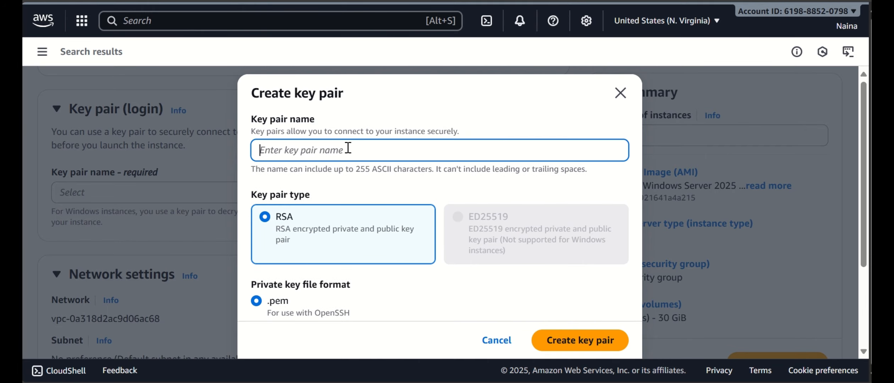
{"action": "type", "text": "te"}
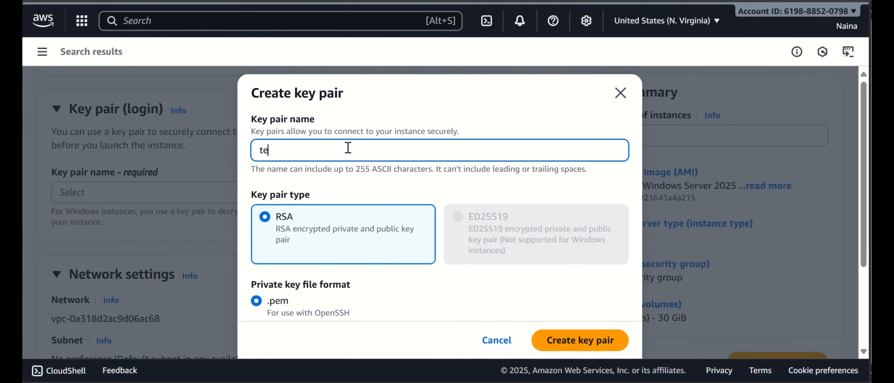
{"action": "type", "text": "sting 1"}
{"action": "scroll", "coordinate": [479, 250], "scroll_direction": "down", "scroll_amount": 3}
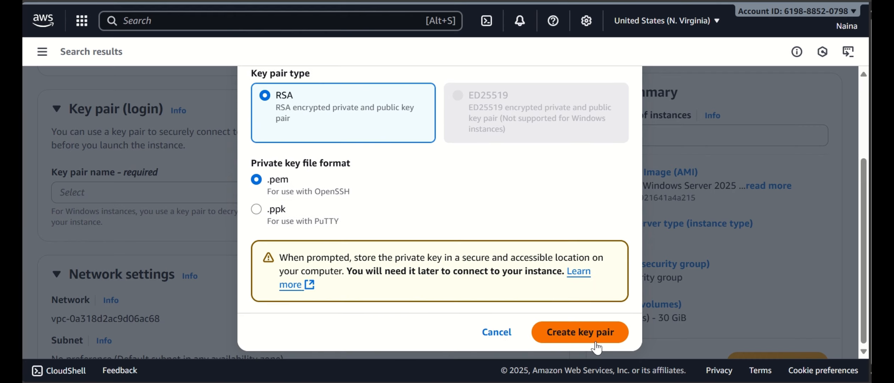
{"action": "left_click", "coordinate": [592, 337]}
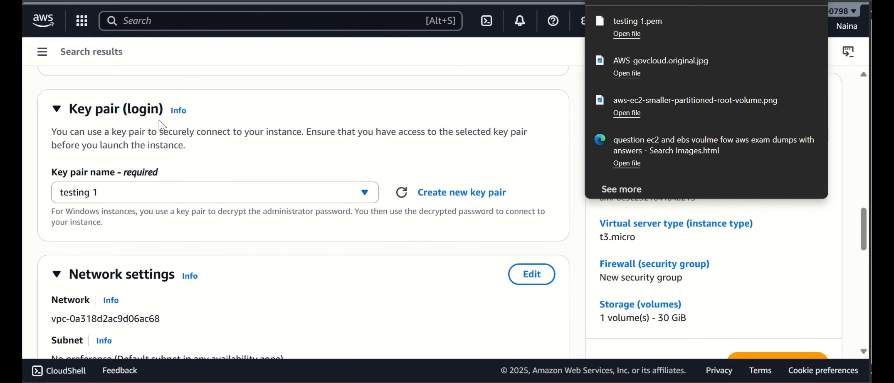
Examine the network settings, the firewall rules for the new security group, and the allowed source options for RDP traffic.
{"action": "scroll", "coordinate": [162, 126], "scroll_direction": "down", "scroll_amount": 4}
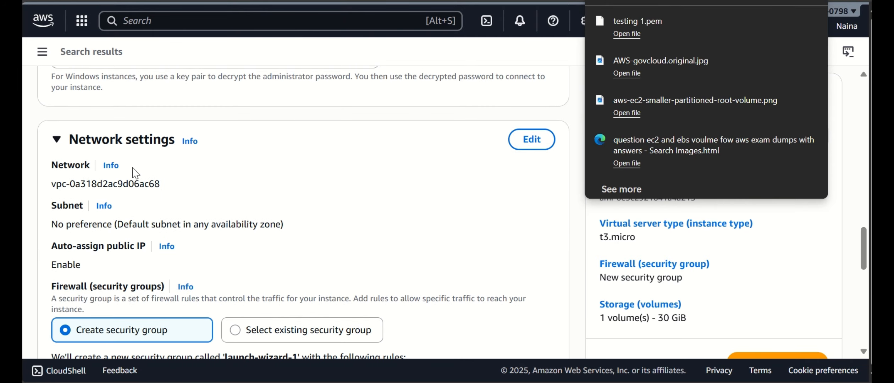
{"action": "left_click", "coordinate": [466, 107]}
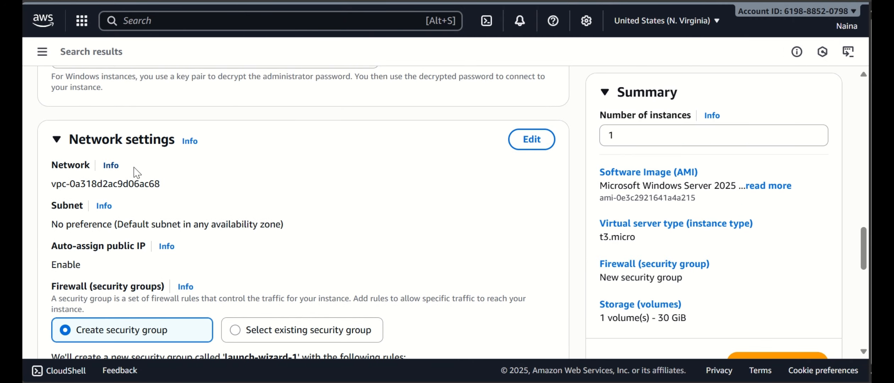
{"action": "scroll", "coordinate": [178, 193], "scroll_direction": "down", "scroll_amount": 2}
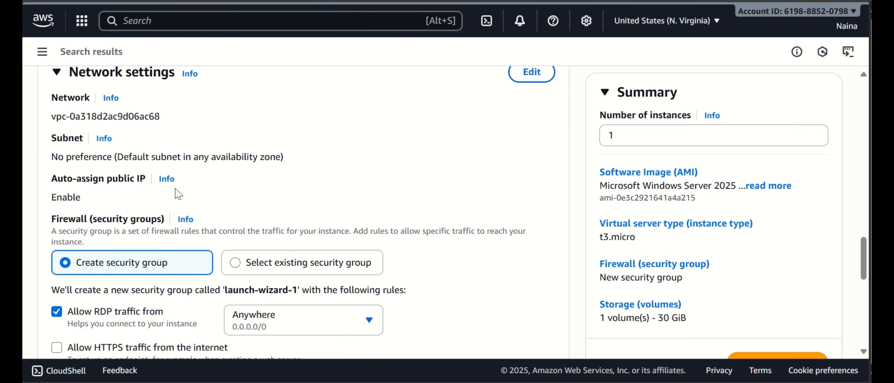
{"action": "scroll", "coordinate": [179, 193], "scroll_direction": "down", "scroll_amount": 2}
{"action": "scroll", "coordinate": [179, 194], "scroll_direction": "up", "scroll_amount": 2}
{"action": "scroll", "coordinate": [178, 194], "scroll_direction": "down", "scroll_amount": 4}
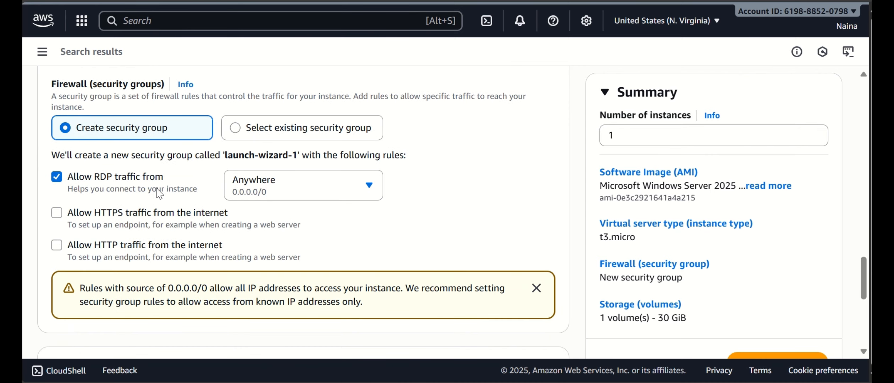
{"action": "left_click", "coordinate": [290, 196]}
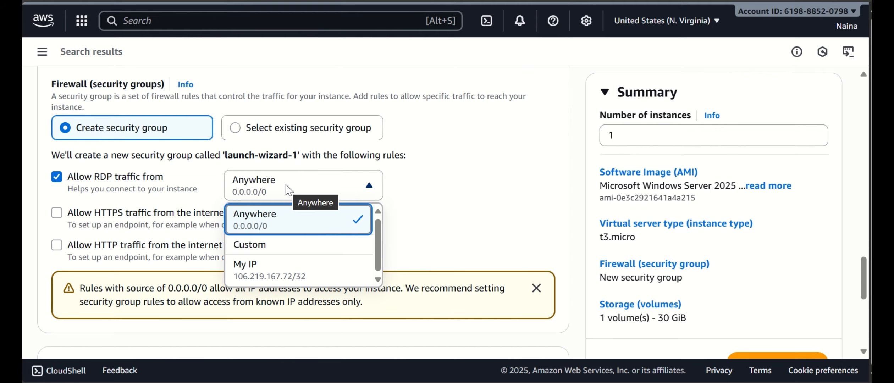
{"action": "left_click", "coordinate": [515, 216]}
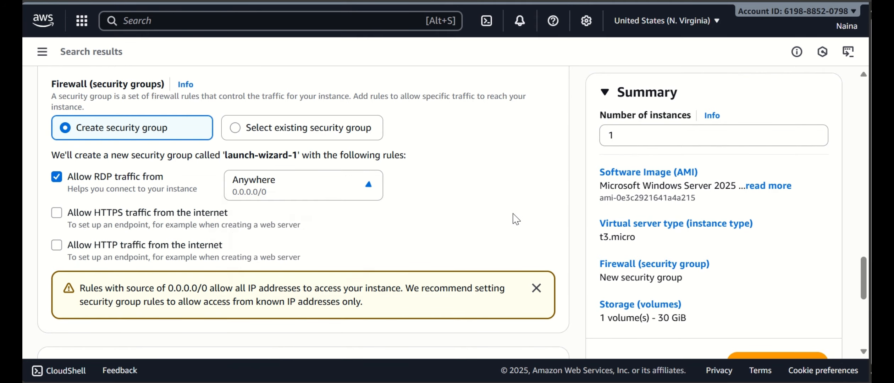
Try a root volume size of 8 GiB in the storage configuration, and set it back to 30 GiB.
{"action": "scroll", "coordinate": [516, 218], "scroll_direction": "down", "scroll_amount": 5}
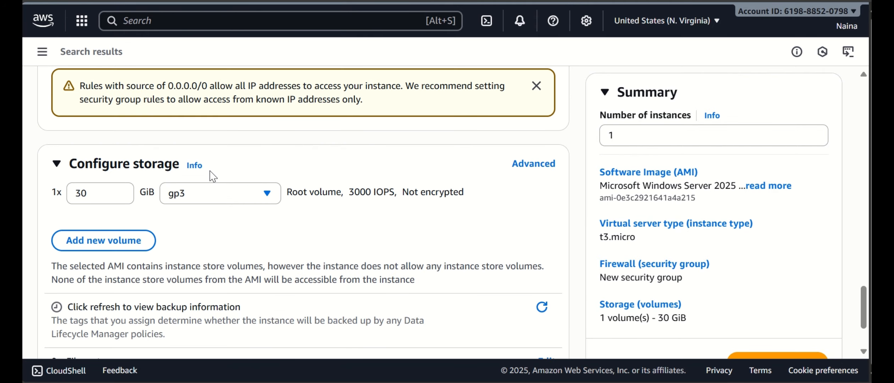
{"action": "left_click", "coordinate": [110, 191]}
{"action": "key", "text": "BackSpace"}
{"action": "key", "text": "BackSpace"}
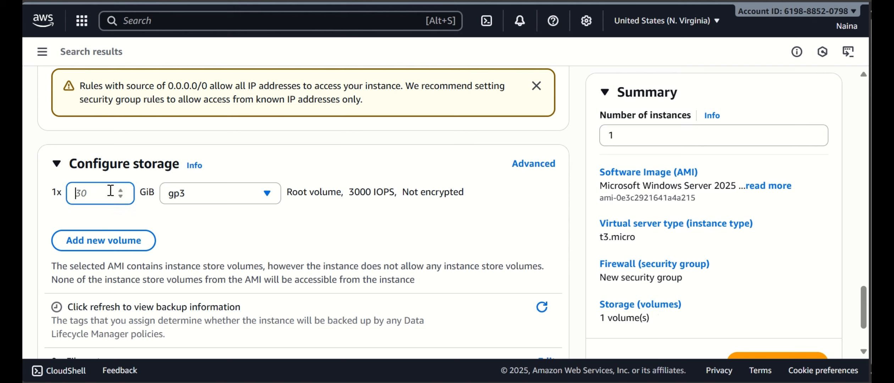
{"action": "type", "text": "8"}
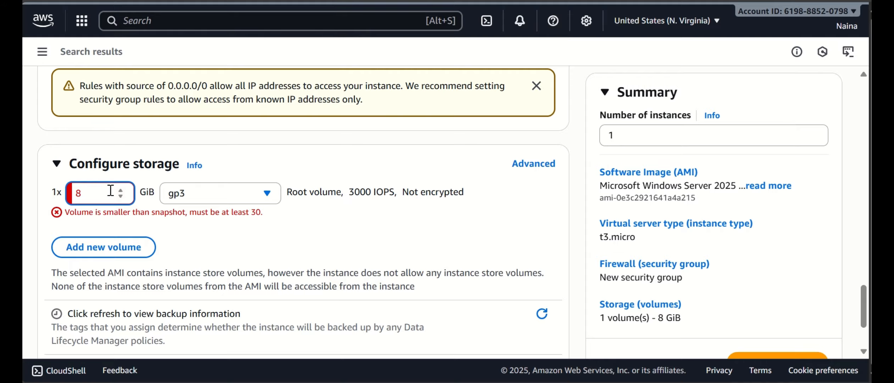
{"action": "key", "text": "BackSpace"}
{"action": "type", "text": "30"}
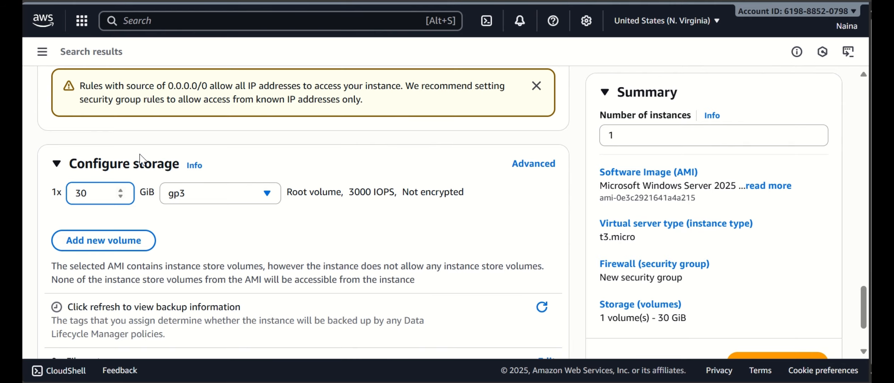
Add a second EBS volume of 8 GiB with type gp3 and launch the instance.
{"action": "left_click", "coordinate": [121, 241]}
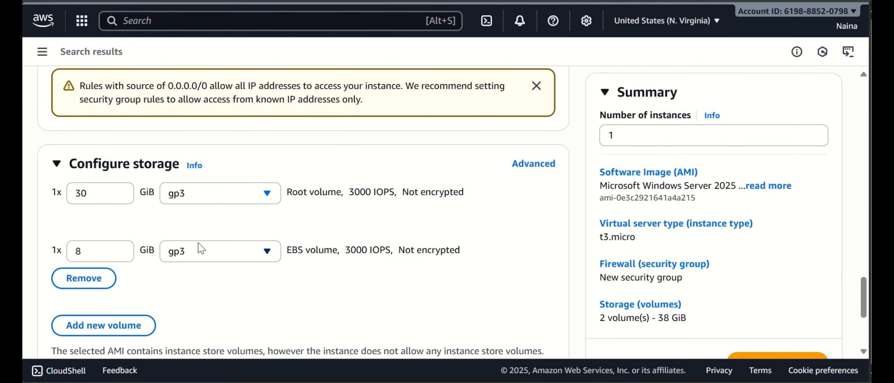
{"action": "scroll", "coordinate": [234, 295], "scroll_direction": "down", "scroll_amount": 5}
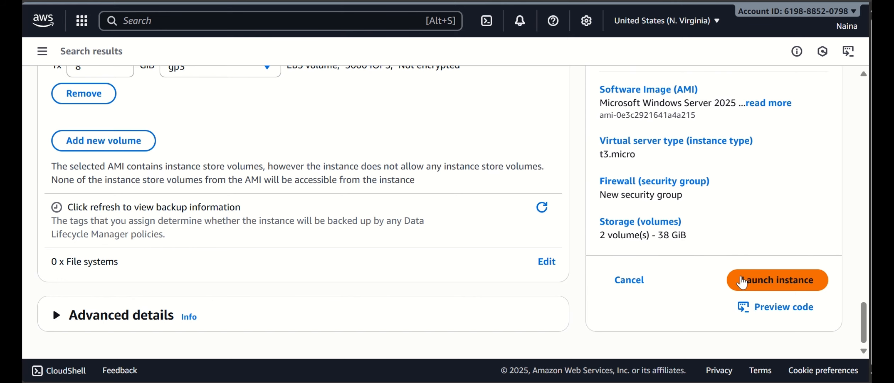
{"action": "left_click", "coordinate": [742, 283]}
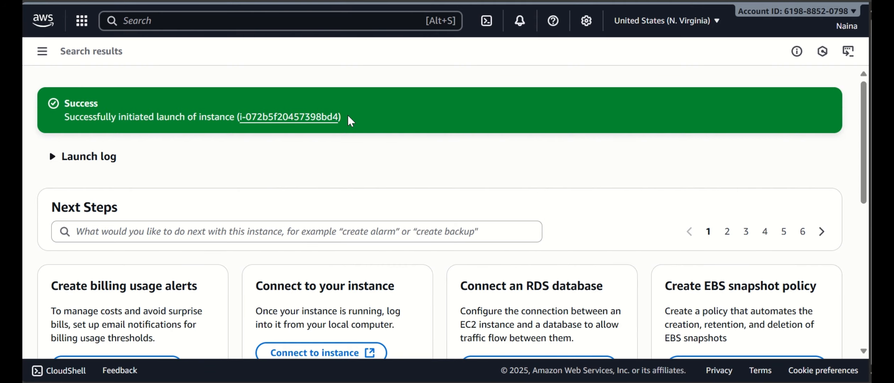
Open the launched instance's summary, review its addresses, state and type, and return to the launch confirmation page.
{"action": "left_click", "coordinate": [248, 117]}
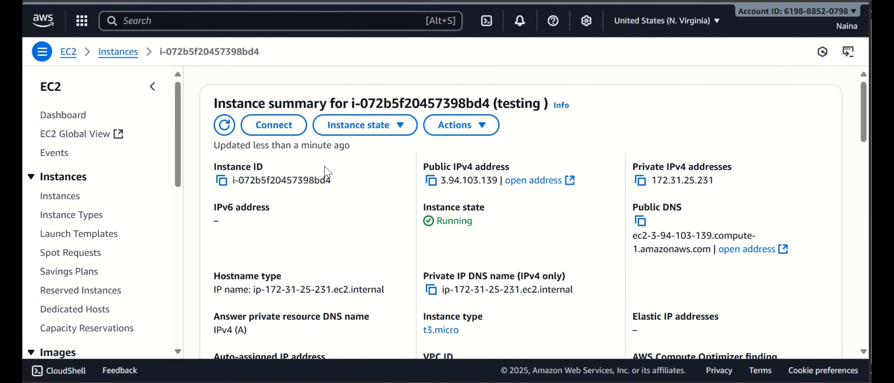
{"action": "scroll", "coordinate": [323, 171], "scroll_direction": "down", "scroll_amount": 2}
{"action": "scroll", "coordinate": [327, 172], "scroll_direction": "up", "scroll_amount": 2}
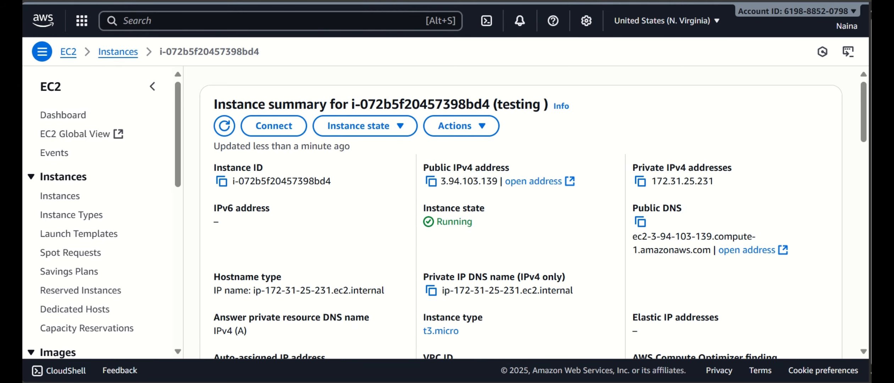
{"action": "left_click", "coordinate": [152, 1]}
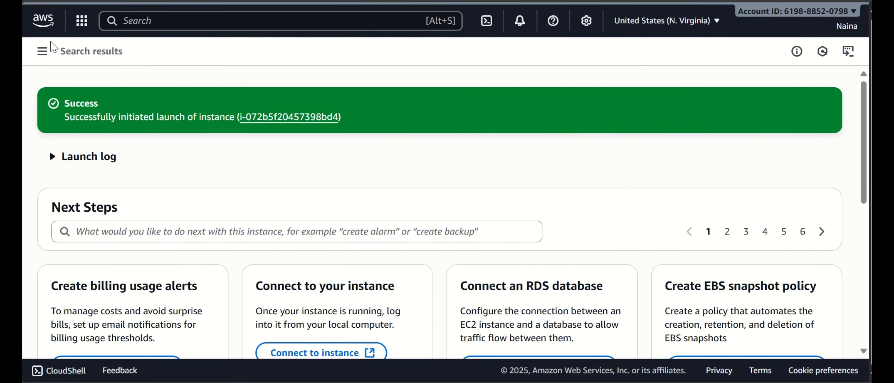
Open the EC2 instances list, select the testing instance, and inspect its state and instance type.
{"action": "left_click", "coordinate": [43, 51]}
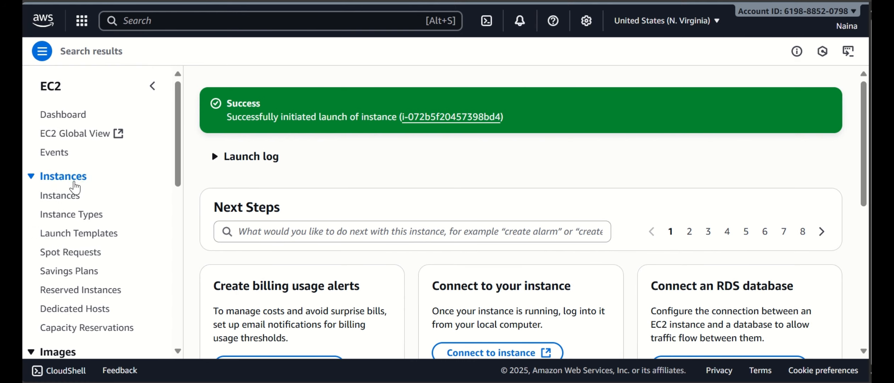
{"action": "left_click", "coordinate": [71, 197]}
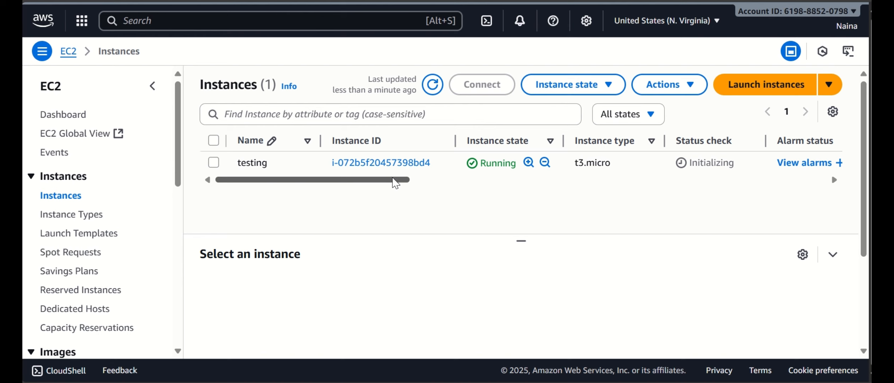
{"action": "left_click_drag", "start_coordinate": [385, 184], "coordinate": [427, 182]}
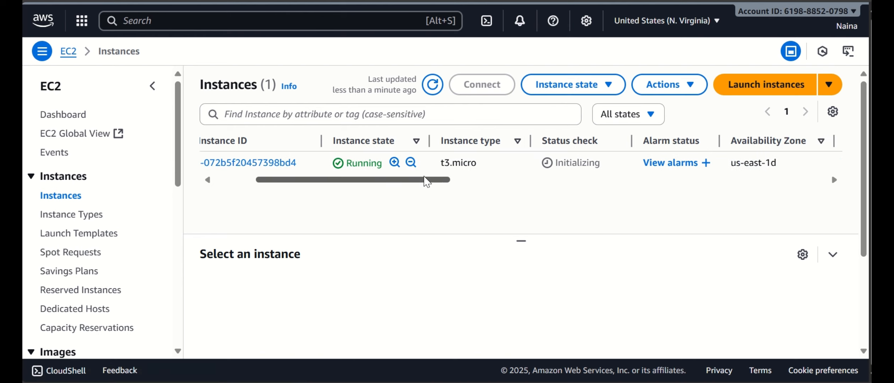
{"action": "scroll", "coordinate": [427, 181], "scroll_direction": "right", "scroll_amount": 3}
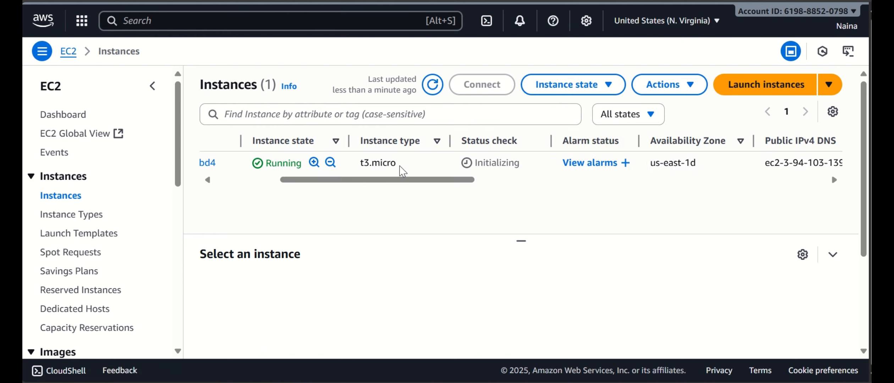
{"action": "left_click_drag", "start_coordinate": [400, 166], "coordinate": [366, 165]}
{"action": "left_click", "coordinate": [475, 173]}
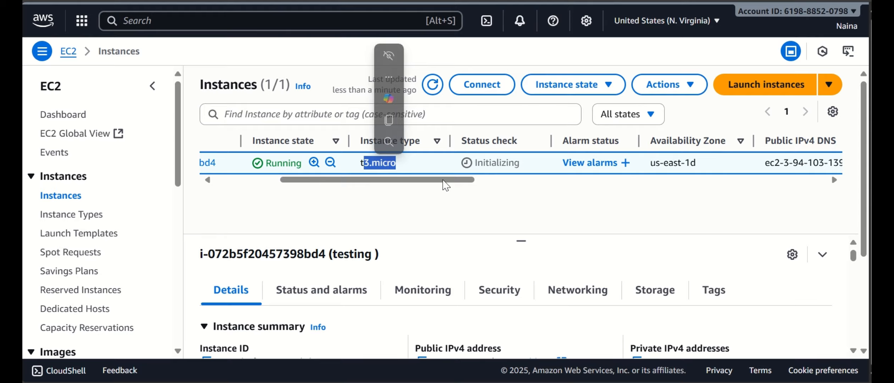
{"action": "left_click", "coordinate": [467, 193]}
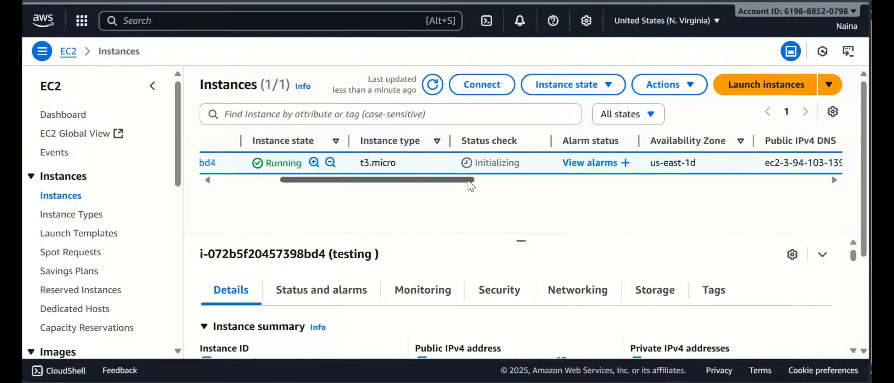
Review the testing instance's availability zone, public IPv4 address, security group and key name, and widen the Platform details column.
{"action": "left_click_drag", "start_coordinate": [471, 185], "coordinate": [525, 185]}
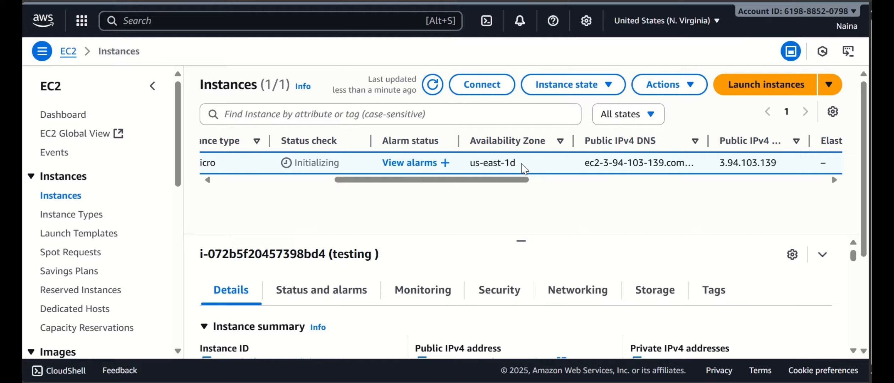
{"action": "left_click_drag", "start_coordinate": [523, 164], "coordinate": [469, 163]}
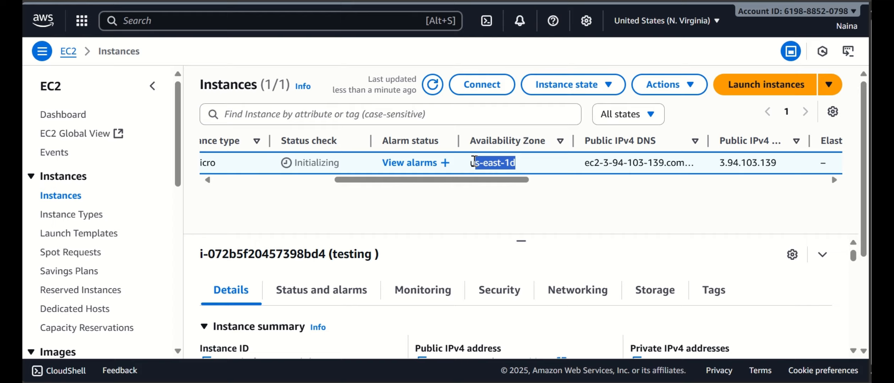
{"action": "left_click", "coordinate": [552, 196]}
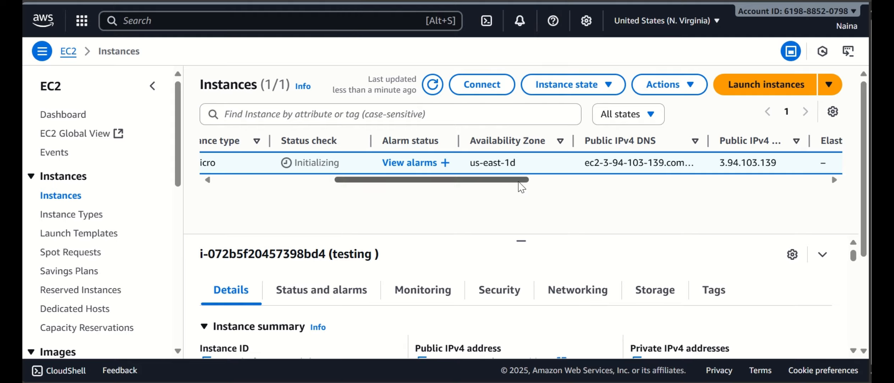
{"action": "left_click_drag", "start_coordinate": [525, 185], "coordinate": [652, 182]}
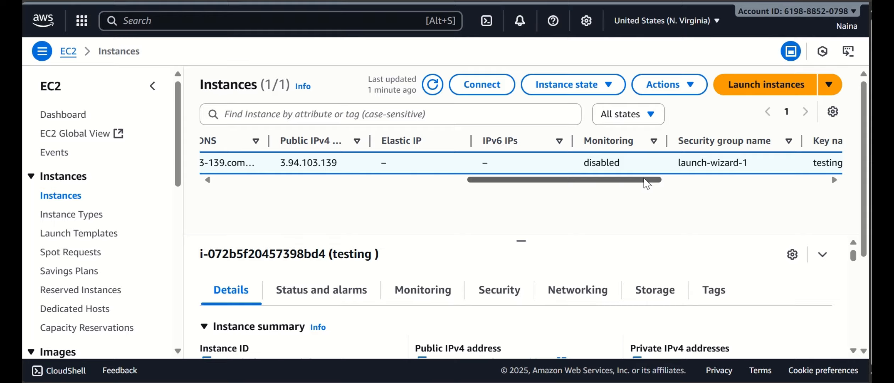
{"action": "left_click_drag", "start_coordinate": [646, 184], "coordinate": [707, 181]}
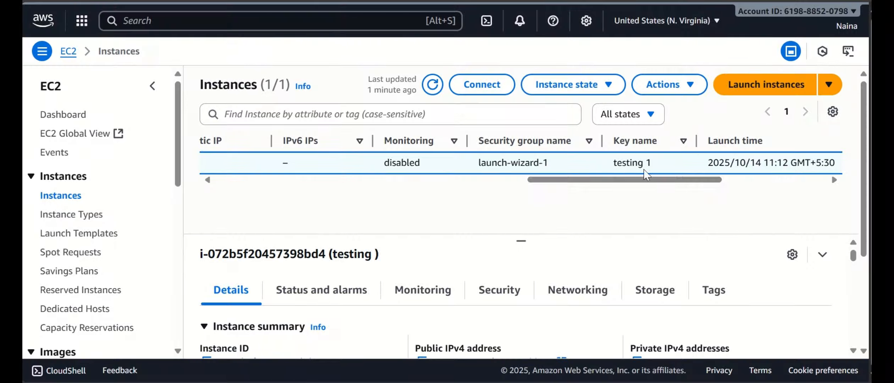
{"action": "left_click_drag", "start_coordinate": [646, 178], "coordinate": [769, 186]}
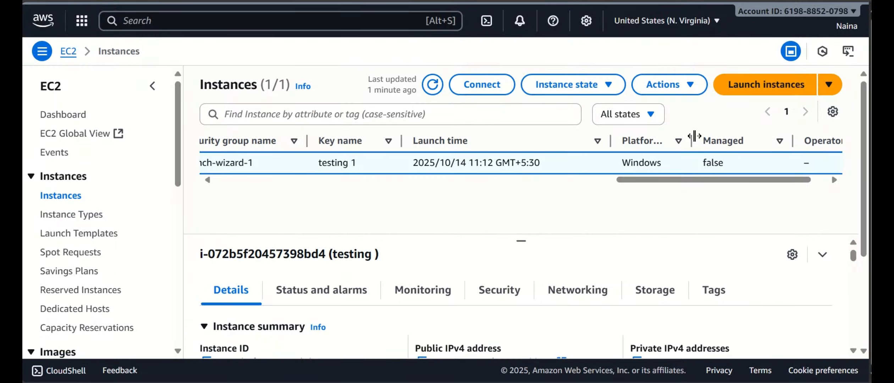
{"action": "left_click_drag", "start_coordinate": [695, 136], "coordinate": [804, 138]}
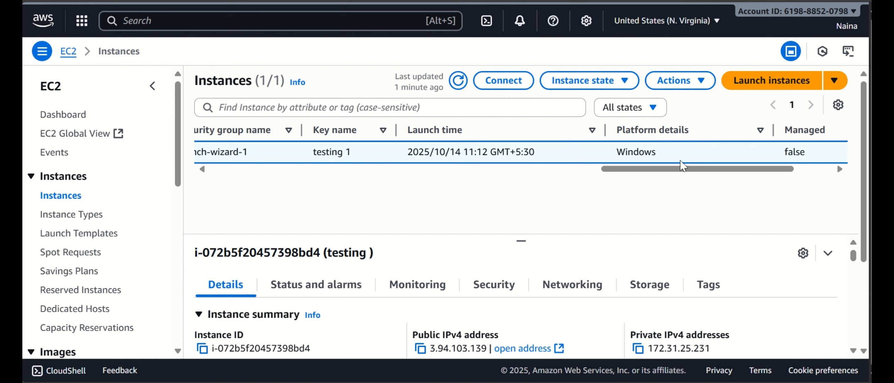
Refresh the instances list and examine the testing instance's state, type and status check.
{"action": "left_click_drag", "start_coordinate": [670, 172], "coordinate": [231, 191]}
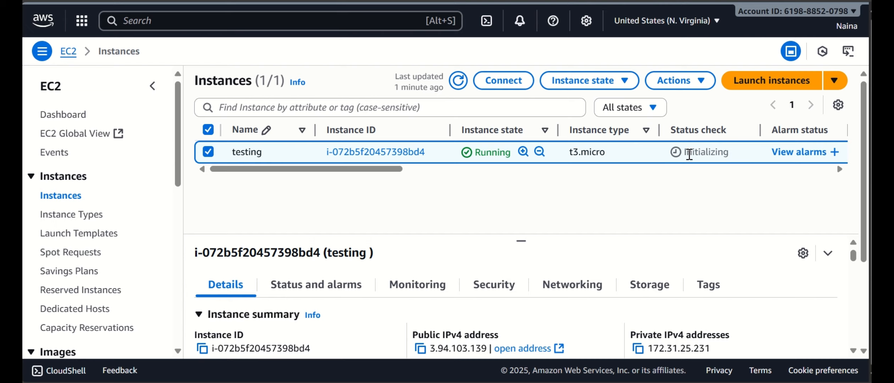
{"action": "left_click_drag", "start_coordinate": [406, 171], "coordinate": [502, 170]}
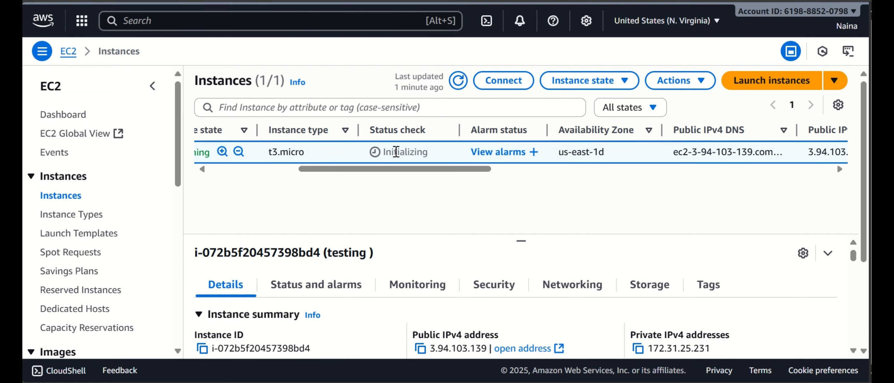
{"action": "left_click", "coordinate": [458, 80]}
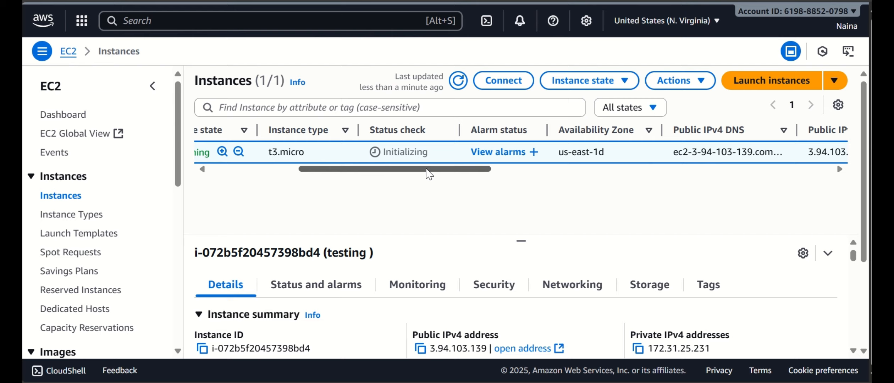
{"action": "left_click_drag", "start_coordinate": [429, 174], "coordinate": [368, 170]}
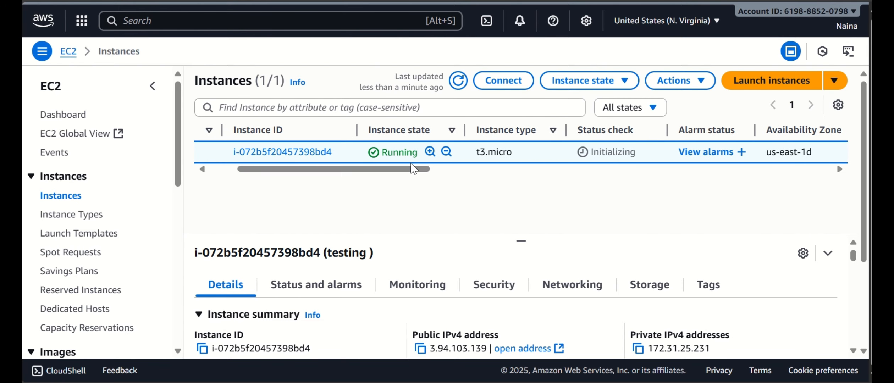
{"action": "left_click_drag", "start_coordinate": [422, 170], "coordinate": [471, 174]}
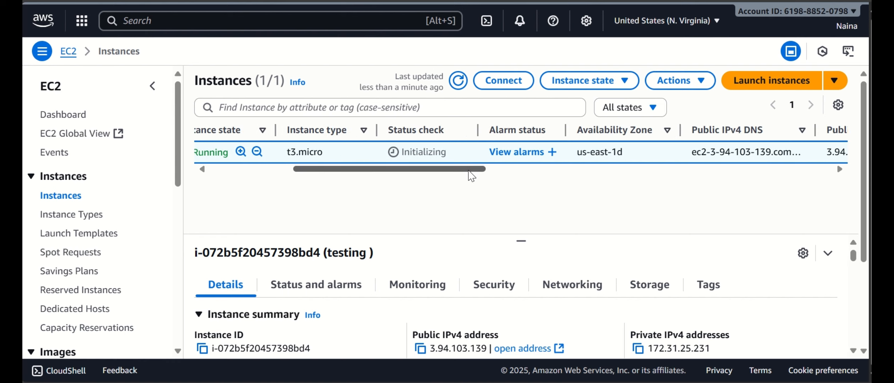
{"action": "scroll", "coordinate": [457, 245], "scroll_direction": "down", "scroll_amount": 5}
{"action": "scroll", "coordinate": [457, 246], "scroll_direction": "up", "scroll_amount": 5}
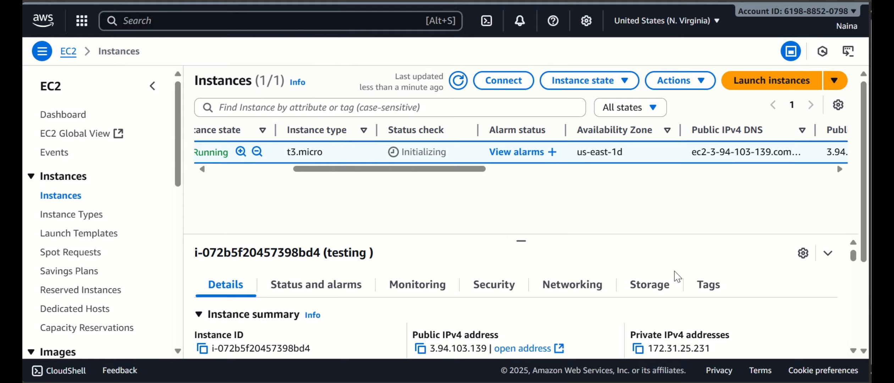
Open the testing instance's storage details and examine the device names and sizes of its block devices.
{"action": "left_click", "coordinate": [655, 284]}
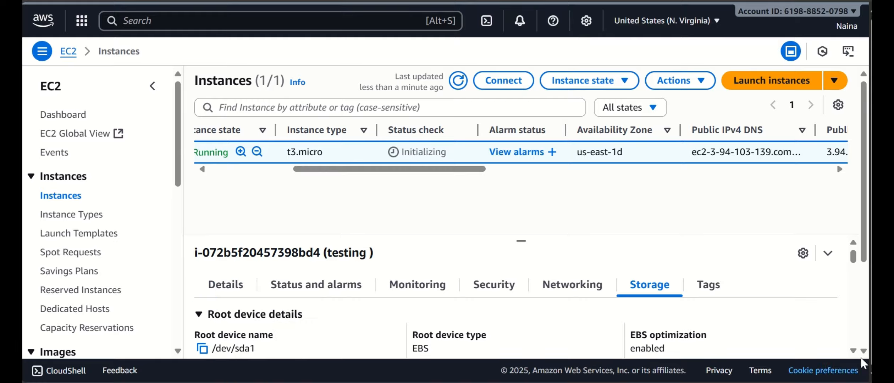
{"action": "left_click", "coordinate": [854, 351]}
{"action": "scroll", "coordinate": [855, 352], "scroll_direction": "down", "scroll_amount": 6}
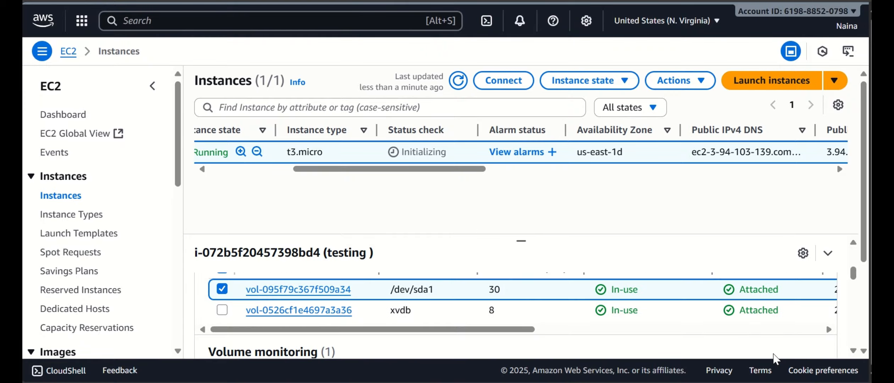
{"action": "mouse_move", "coordinate": [500, 331]}
{"action": "left_mouse_down"}
{"action": "mouse_move", "coordinate": [547, 330]}
{"action": "mouse_move", "coordinate": [502, 332]}
{"action": "left_mouse_up"}
{"action": "scroll", "coordinate": [444, 303], "scroll_direction": "down", "scroll_amount": 2}
{"action": "scroll", "coordinate": [442, 302], "scroll_direction": "up", "scroll_amount": 4}
{"action": "scroll", "coordinate": [440, 301], "scroll_direction": "down", "scroll_amount": 2}
{"action": "left_click_drag", "start_coordinate": [439, 295], "coordinate": [388, 290]}
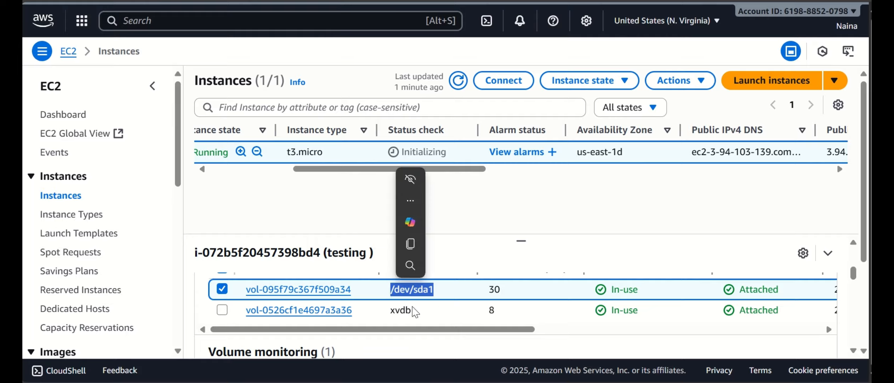
Compare the /dev/sda1 root volume with the xvdb volume under the block device column headings.
{"action": "scroll", "coordinate": [455, 311], "scroll_direction": "down", "scroll_amount": 3}
{"action": "scroll", "coordinate": [455, 311], "scroll_direction": "up", "scroll_amount": 3}
{"action": "scroll", "coordinate": [455, 311], "scroll_direction": "up", "scroll_amount": 3}
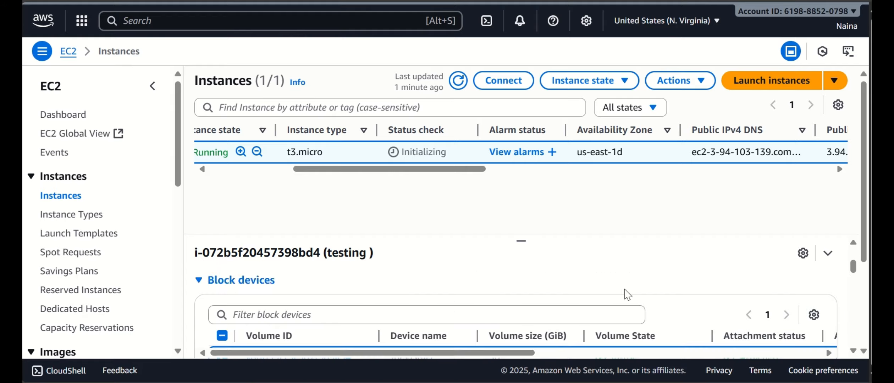
{"action": "scroll", "coordinate": [647, 281], "scroll_direction": "down", "scroll_amount": 3}
{"action": "scroll", "coordinate": [626, 295], "scroll_direction": "up", "scroll_amount": 1}
{"action": "scroll", "coordinate": [627, 294], "scroll_direction": "up", "scroll_amount": 1}
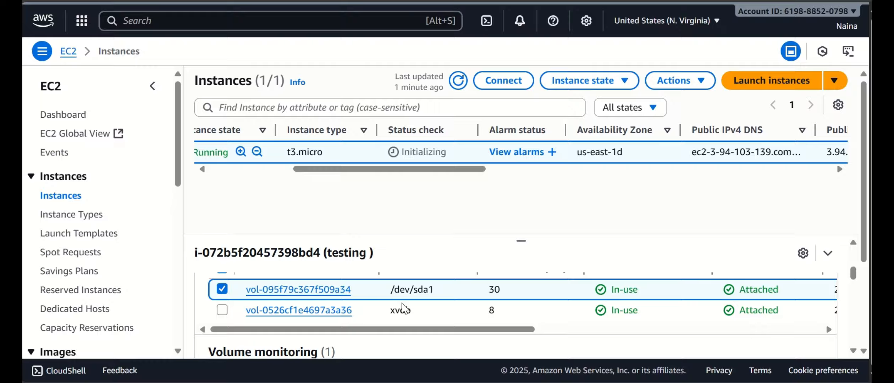
{"action": "double_click", "coordinate": [340, 293]}
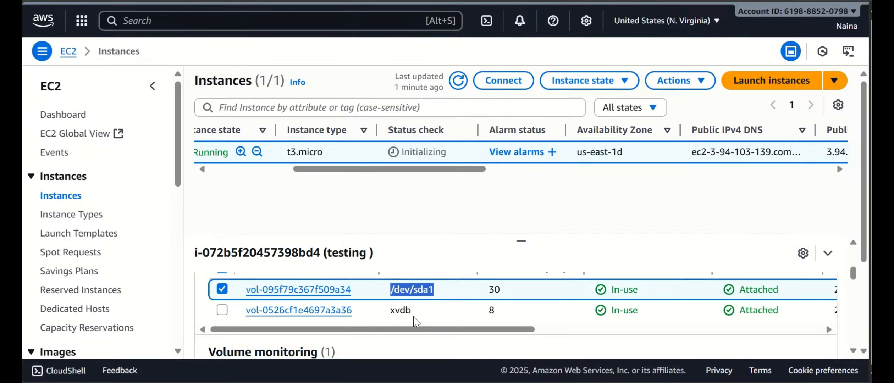
Examine the attachment time, encryption and Delete on termination columns for both block devices.
{"action": "left_click_drag", "start_coordinate": [485, 330], "coordinate": [771, 326]}
{"action": "scroll", "coordinate": [769, 326], "scroll_direction": "down", "scroll_amount": 2}
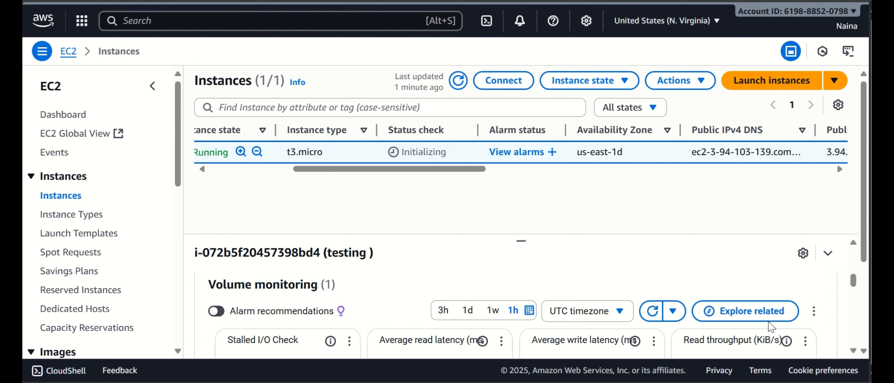
{"action": "scroll", "coordinate": [770, 327], "scroll_direction": "up", "scroll_amount": 4}
{"action": "scroll", "coordinate": [769, 328], "scroll_direction": "down", "scroll_amount": 2}
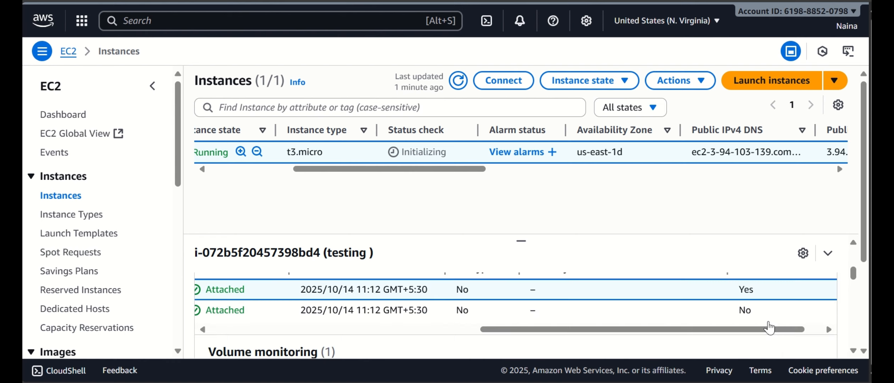
{"action": "left_click_drag", "start_coordinate": [770, 329], "coordinate": [783, 335]}
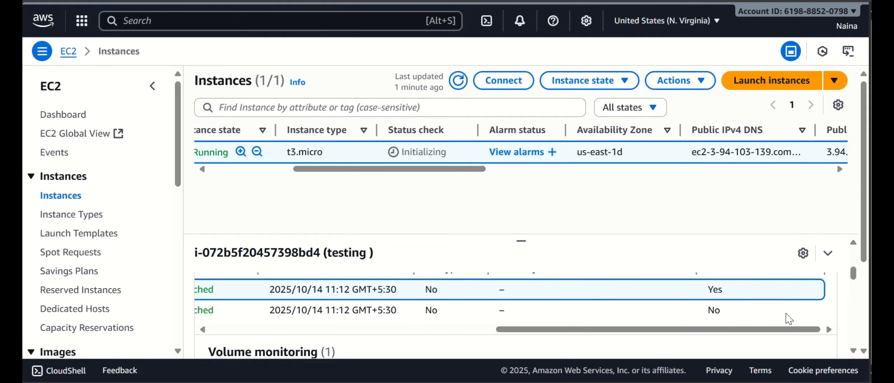
{"action": "scroll", "coordinate": [785, 319], "scroll_direction": "down", "scroll_amount": 2}
{"action": "scroll", "coordinate": [786, 319], "scroll_direction": "up", "scroll_amount": 4}
{"action": "left_click_drag", "start_coordinate": [708, 332], "coordinate": [806, 340]}
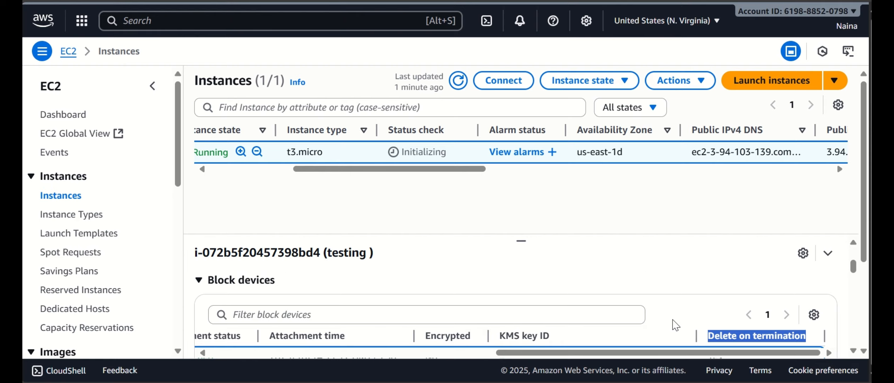
Match each volume to its Delete on termination setting, focusing on the xvdb volume's value.
{"action": "scroll", "coordinate": [677, 325], "scroll_direction": "down", "scroll_amount": 2}
{"action": "left_click_drag", "start_coordinate": [625, 330], "coordinate": [332, 350]}
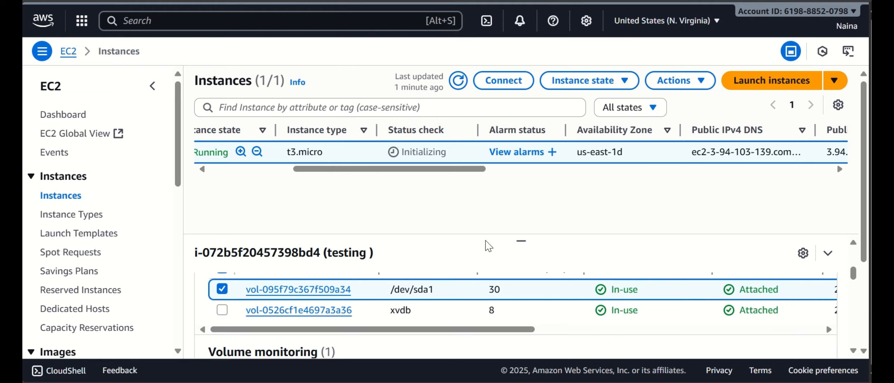
{"action": "left_click_drag", "start_coordinate": [518, 330], "coordinate": [779, 338]}
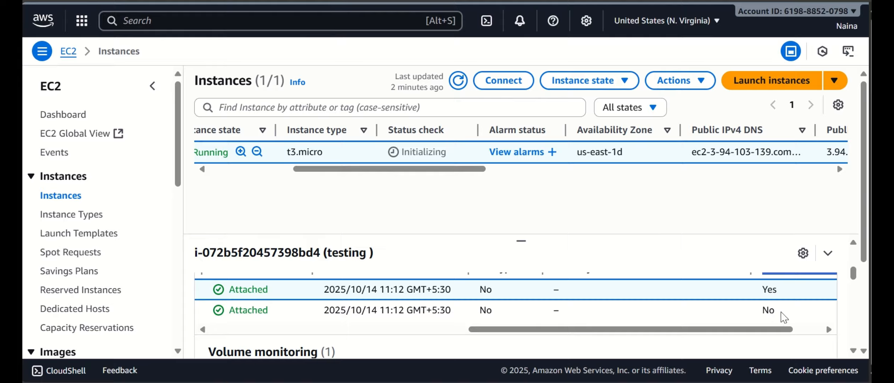
{"action": "double_click", "coordinate": [768, 311]}
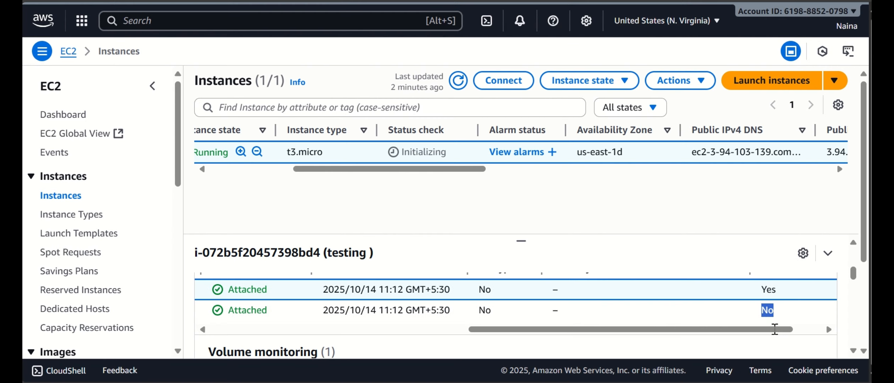
{"action": "mouse_move", "coordinate": [775, 329]}
{"action": "left_mouse_down"}
{"action": "mouse_move", "coordinate": [747, 331]}
{"action": "mouse_move", "coordinate": [773, 331]}
{"action": "left_mouse_up"}
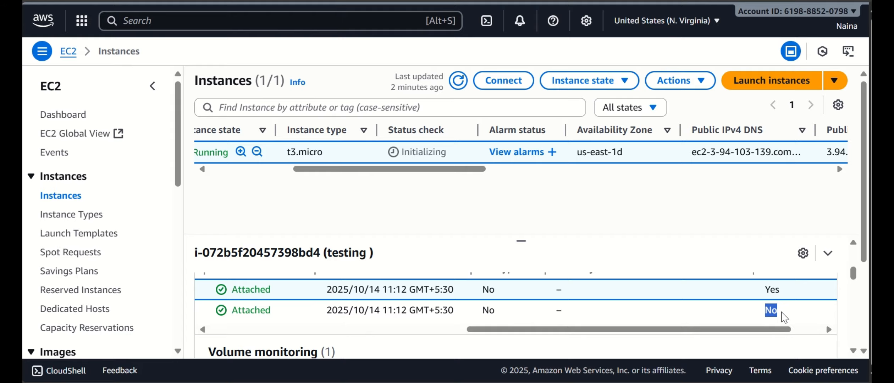
{"action": "left_click", "coordinate": [829, 331]}
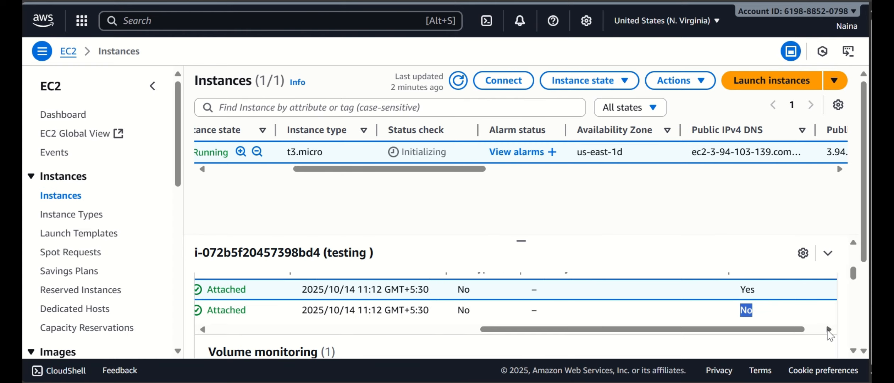
{"action": "left_click", "coordinate": [828, 331]}
{"action": "scroll", "coordinate": [757, 318], "scroll_direction": "down", "scroll_amount": 3}
{"action": "scroll", "coordinate": [757, 319], "scroll_direction": "up", "scroll_amount": 5}
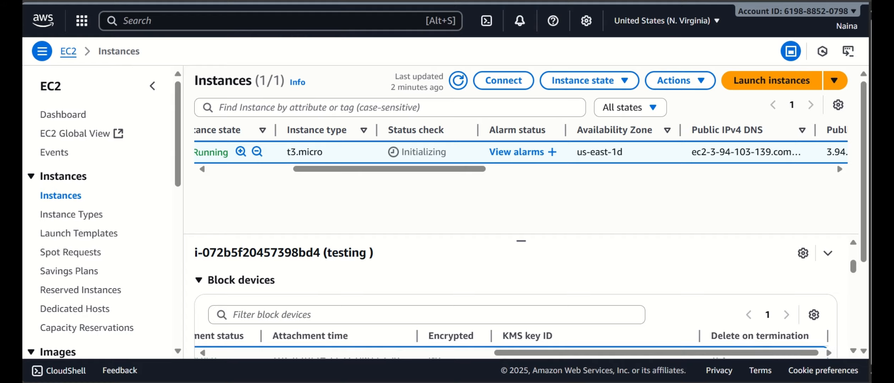
Review both volumes' full rows together with their column headings, from volume ID through Delete on termination.
{"action": "left_click", "coordinate": [853, 351]}
{"action": "left_click", "coordinate": [854, 351]}
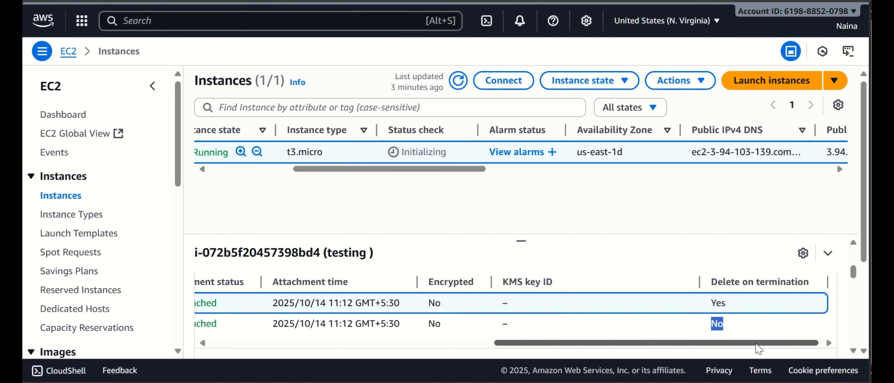
{"action": "left_click_drag", "start_coordinate": [756, 345], "coordinate": [708, 343]}
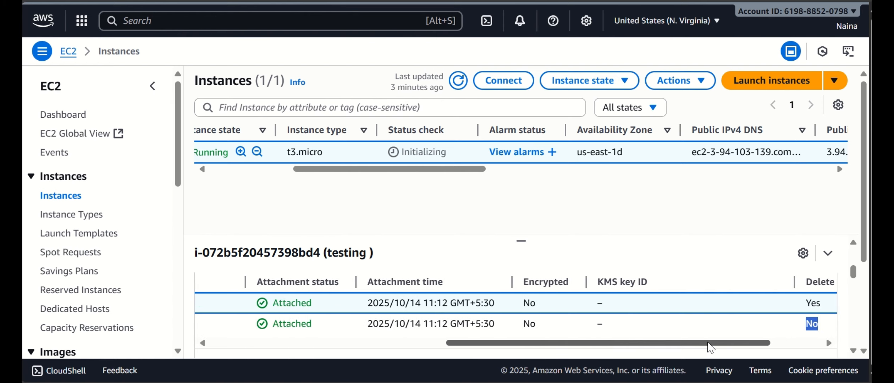
{"action": "left_click_drag", "start_coordinate": [710, 347], "coordinate": [349, 335]}
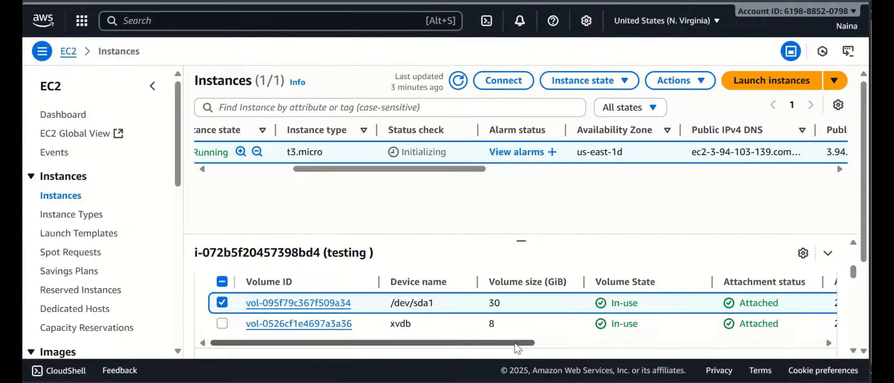
{"action": "left_click_drag", "start_coordinate": [515, 343], "coordinate": [796, 339]}
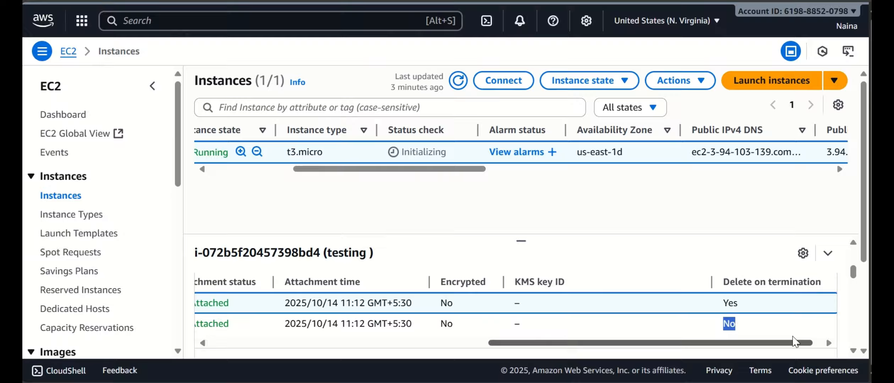
{"action": "left_click_drag", "start_coordinate": [731, 337], "coordinate": [447, 349]}
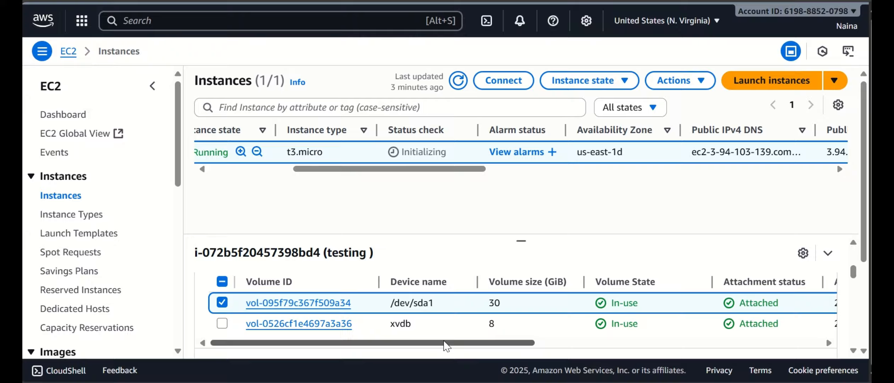
Refresh the instances list and check the testing instance's name, state and status check.
{"action": "left_click", "coordinate": [464, 80]}
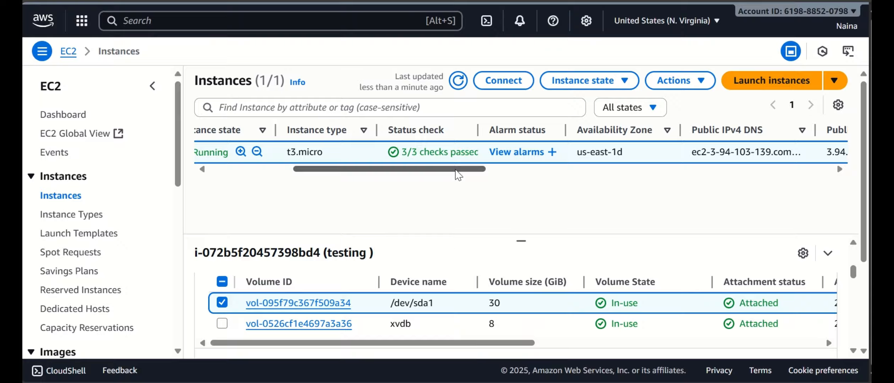
{"action": "left_click_drag", "start_coordinate": [459, 174], "coordinate": [349, 172]}
{"action": "scroll", "coordinate": [515, 300], "scroll_direction": "up", "scroll_amount": 2}
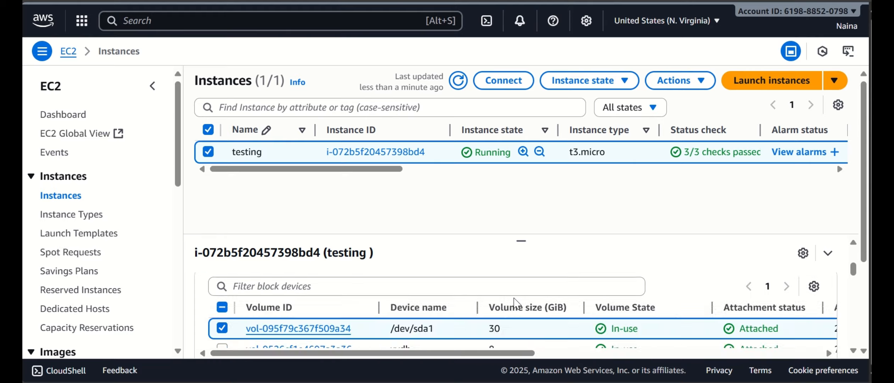
Open the testing instance's general details and review its addresses, type, VPC, subnet, AMI, protection and boot mode.
{"action": "scroll", "coordinate": [515, 303], "scroll_direction": "up", "scroll_amount": 3}
{"action": "left_click", "coordinate": [245, 286]}
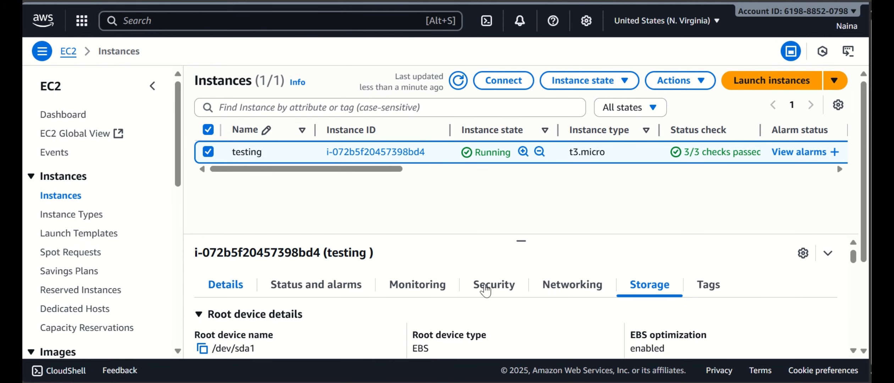
{"action": "scroll", "coordinate": [482, 307], "scroll_direction": "down", "scroll_amount": 2}
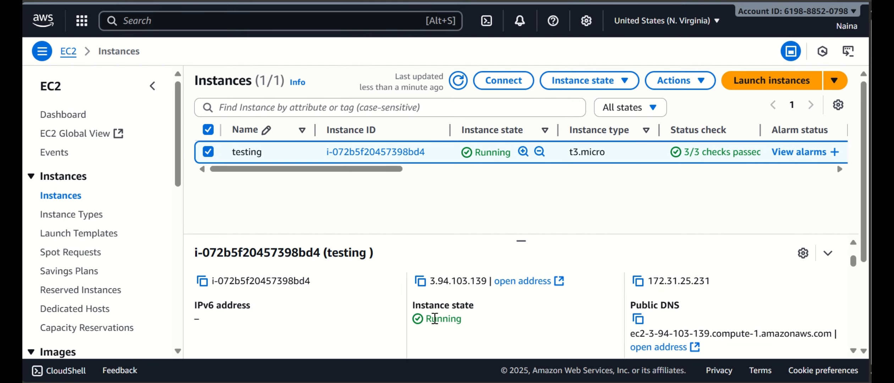
{"action": "scroll", "coordinate": [522, 344], "scroll_direction": "down", "scroll_amount": 3}
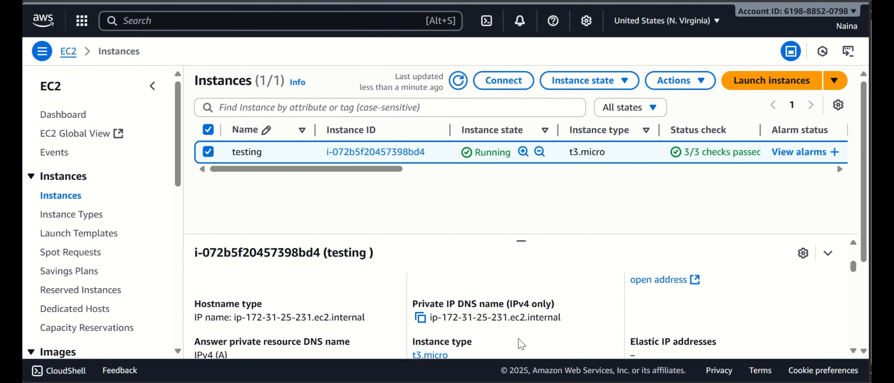
{"action": "scroll", "coordinate": [462, 341], "scroll_direction": "down", "scroll_amount": 1}
{"action": "scroll", "coordinate": [461, 341], "scroll_direction": "down", "scroll_amount": 1}
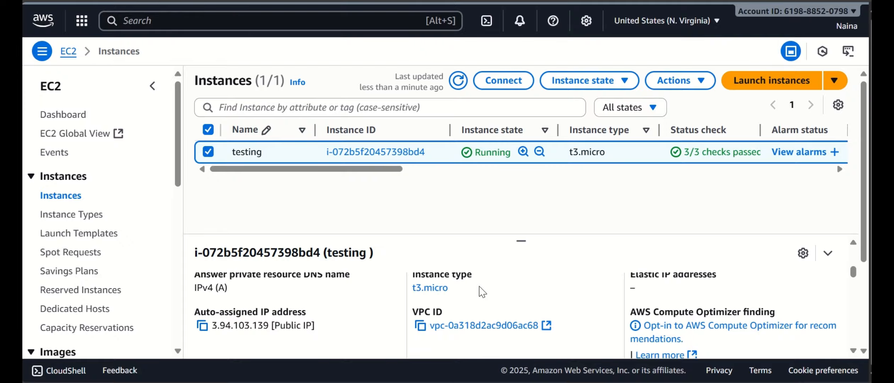
{"action": "scroll", "coordinate": [483, 292], "scroll_direction": "down", "scroll_amount": 2}
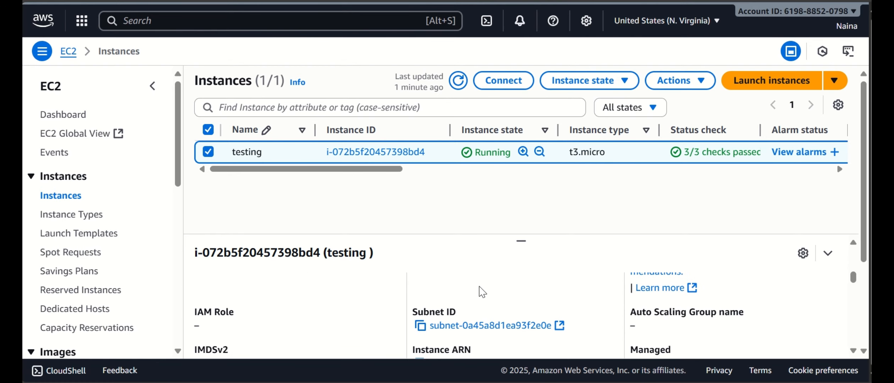
{"action": "scroll", "coordinate": [482, 292], "scroll_direction": "down", "scroll_amount": 5}
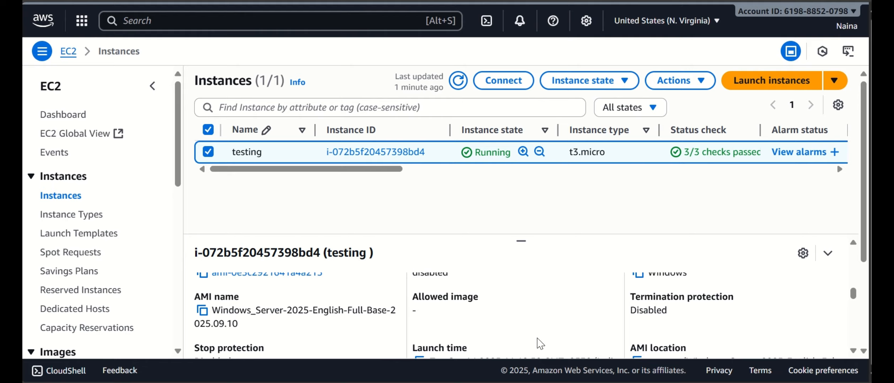
{"action": "scroll", "coordinate": [540, 343], "scroll_direction": "down", "scroll_amount": 5}
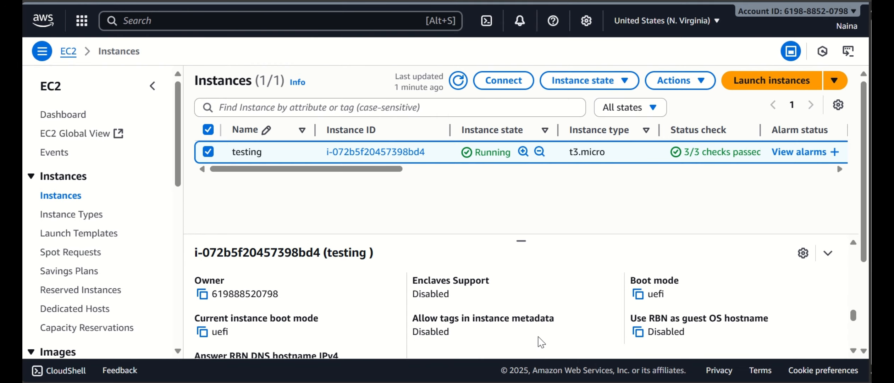
{"action": "scroll", "coordinate": [542, 342], "scroll_direction": "down", "scroll_amount": 2}
{"action": "scroll", "coordinate": [539, 343], "scroll_direction": "up", "scroll_amount": 10}
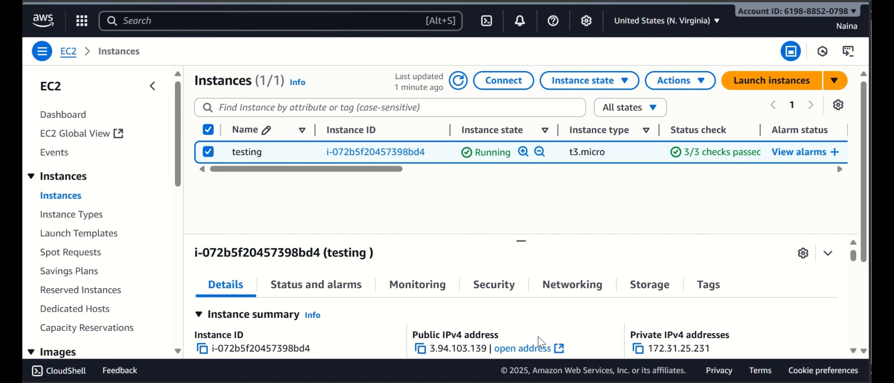
Open the testing instance's status and alarms information and review its system, instance and EBS checks and alarms.
{"action": "left_click", "coordinate": [313, 286]}
{"action": "scroll", "coordinate": [392, 295], "scroll_direction": "down", "scroll_amount": 3}
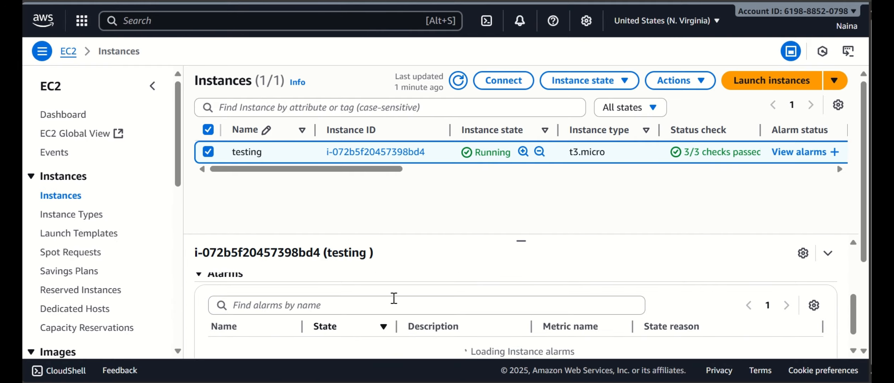
{"action": "scroll", "coordinate": [394, 300], "scroll_direction": "up", "scroll_amount": 2}
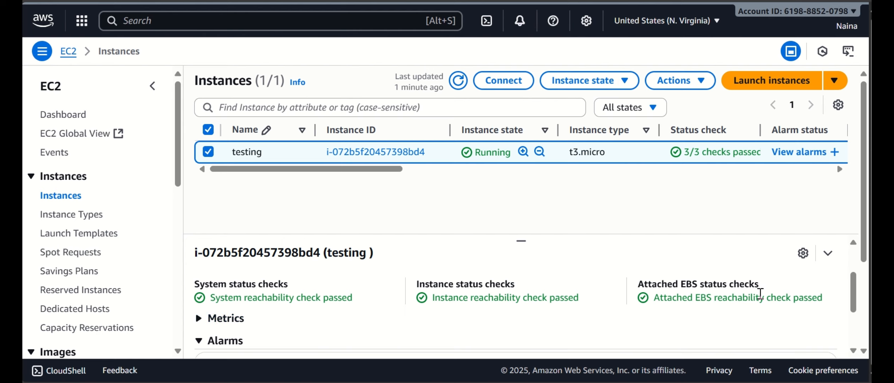
{"action": "scroll", "coordinate": [761, 293], "scroll_direction": "down", "scroll_amount": 5}
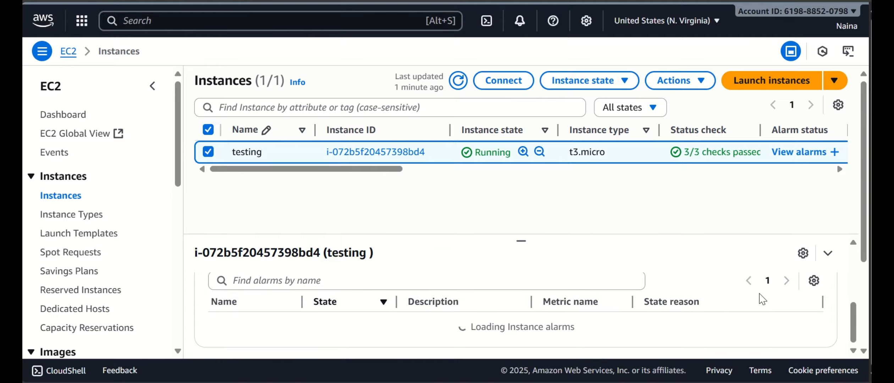
{"action": "scroll", "coordinate": [760, 298], "scroll_direction": "up", "scroll_amount": 5}
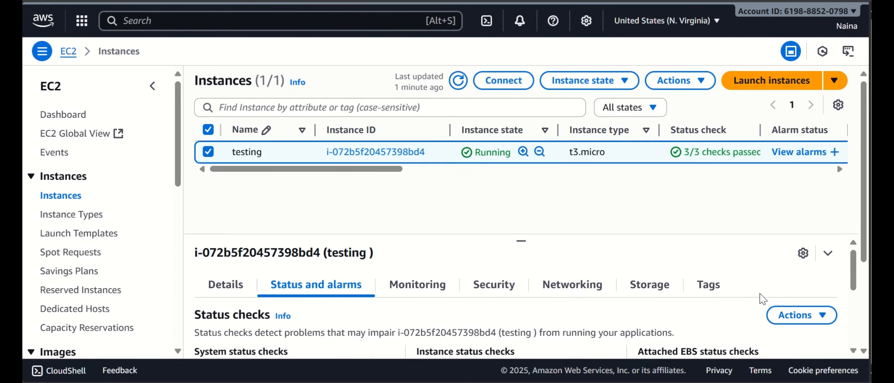
Open the testing instance's monitoring information and review its metric graphs.
{"action": "left_click", "coordinate": [418, 285]}
{"action": "scroll", "coordinate": [500, 291], "scroll_direction": "down", "scroll_amount": 2}
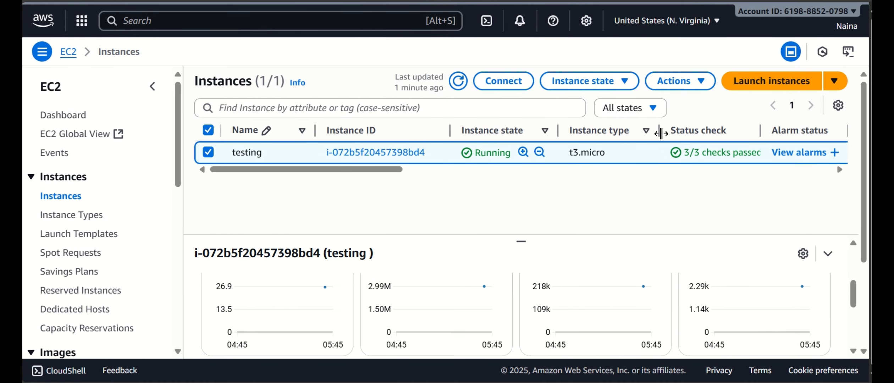
{"action": "scroll", "coordinate": [552, 305], "scroll_direction": "down", "scroll_amount": 2}
{"action": "scroll", "coordinate": [553, 305], "scroll_direction": "up", "scroll_amount": 3}
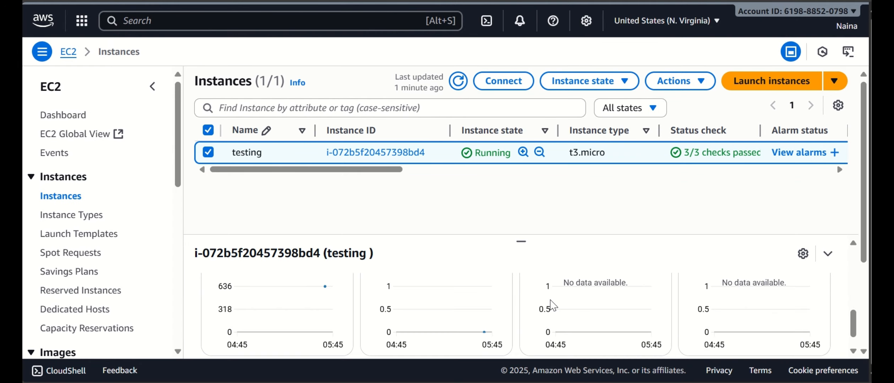
Open the testing instance's security information and review its security group and the inbound rule's port range, protocol, source and group.
{"action": "left_click", "coordinate": [515, 288]}
{"action": "scroll", "coordinate": [555, 308], "scroll_direction": "down", "scroll_amount": 3}
{"action": "scroll", "coordinate": [555, 309], "scroll_direction": "down", "scroll_amount": 2}
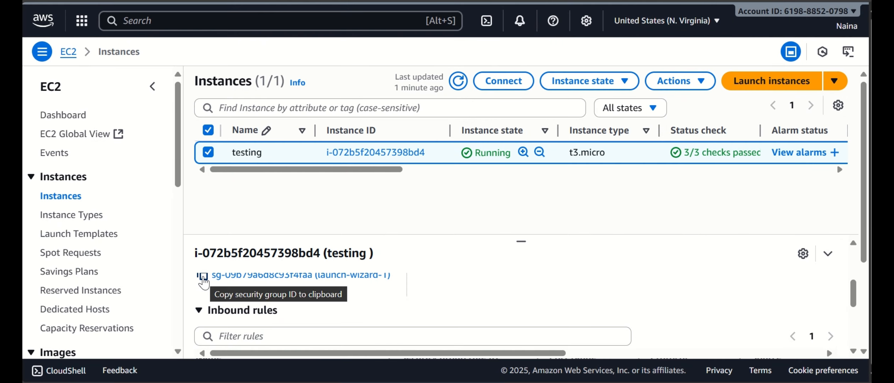
{"action": "scroll", "coordinate": [472, 308], "scroll_direction": "down", "scroll_amount": 2}
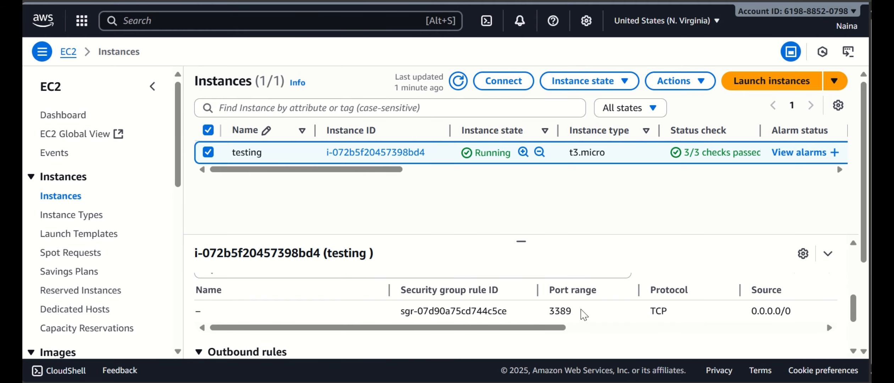
{"action": "left_click_drag", "start_coordinate": [566, 334], "coordinate": [677, 336]}
{"action": "scroll", "coordinate": [702, 302], "scroll_direction": "right", "scroll_amount": 3}
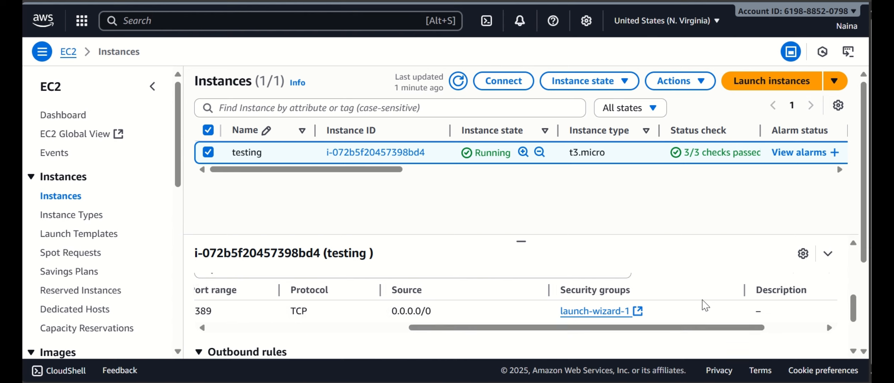
{"action": "scroll", "coordinate": [705, 305], "scroll_direction": "up", "scroll_amount": 5}
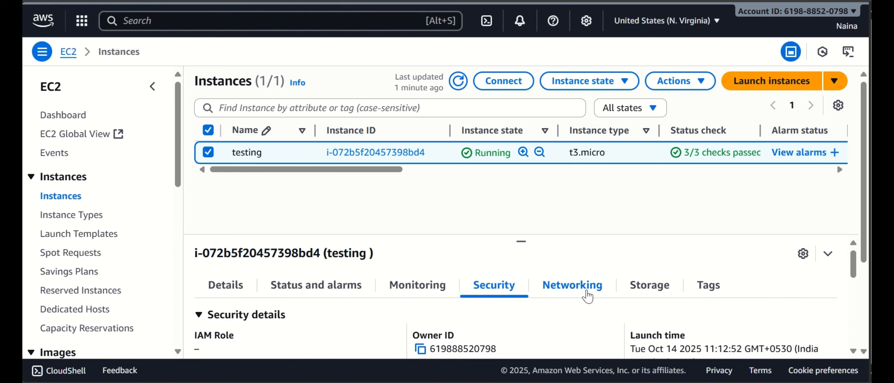
Open the testing instance's networking and storage information and review its root device and attached block devices.
{"action": "left_click", "coordinate": [583, 291]}
{"action": "left_click", "coordinate": [661, 293]}
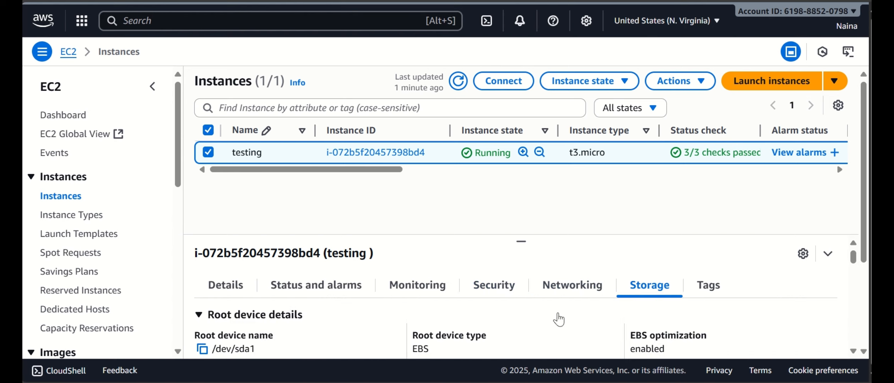
{"action": "scroll", "coordinate": [584, 311], "scroll_direction": "down", "scroll_amount": 10}
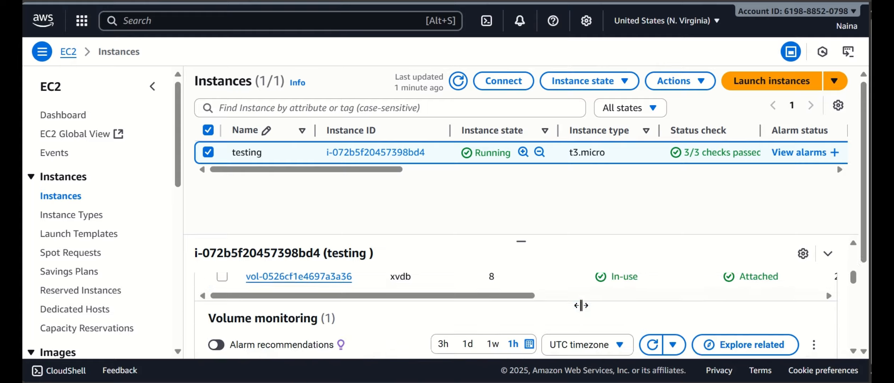
{"action": "scroll", "coordinate": [473, 322], "scroll_direction": "up", "scroll_amount": 2}
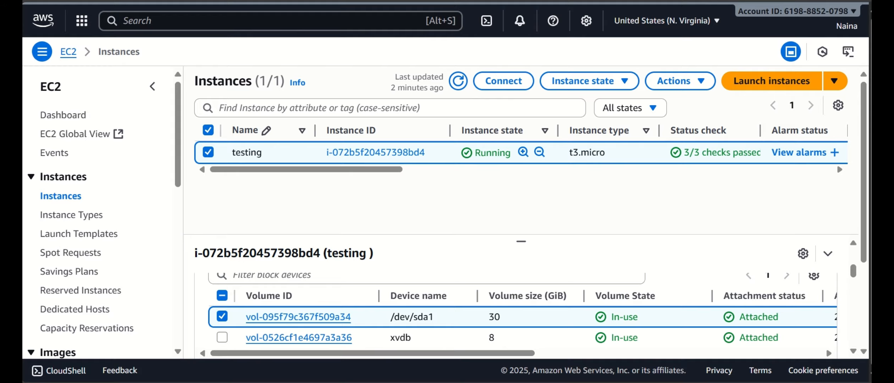
Open the Elastic Block Store volumes list and view the available AWS Regions without switching.
{"action": "right_click", "coordinate": [154, 4]}
{"action": "left_click", "coordinate": [203, 19]}
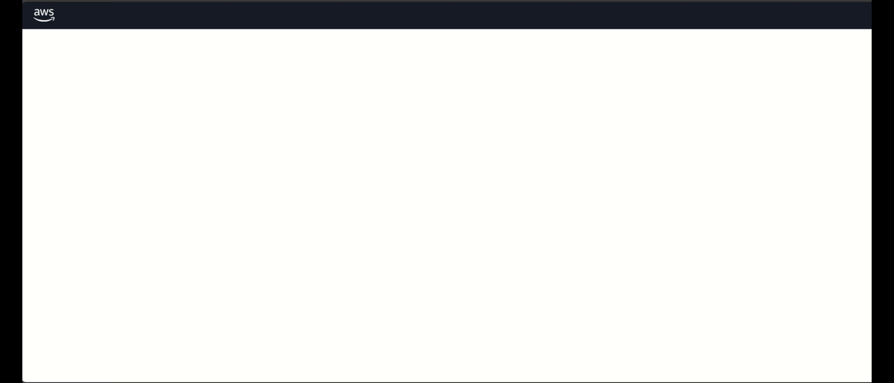
{"action": "scroll", "coordinate": [123, 266], "scroll_direction": "down", "scroll_amount": 3}
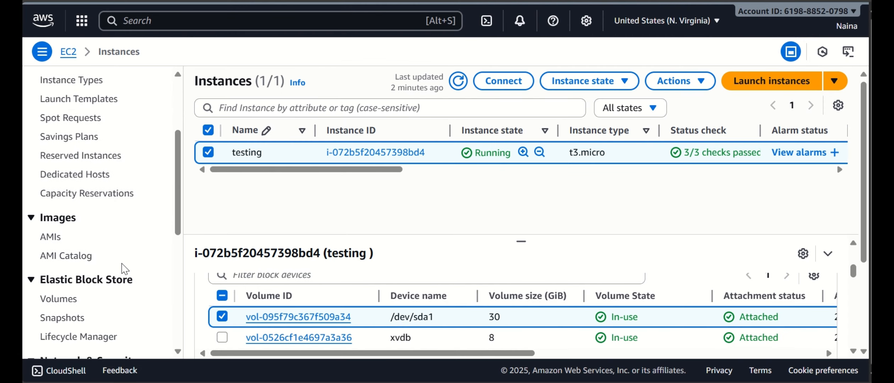
{"action": "scroll", "coordinate": [123, 269], "scroll_direction": "down", "scroll_amount": 2}
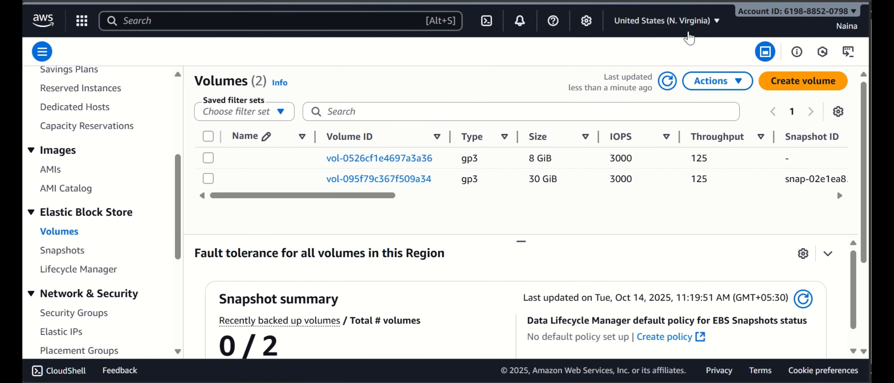
{"action": "left_click", "coordinate": [685, 20]}
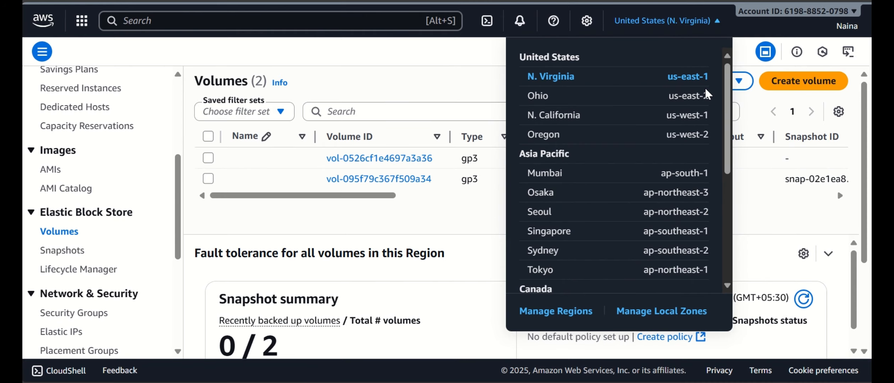
{"action": "left_click", "coordinate": [449, 53]}
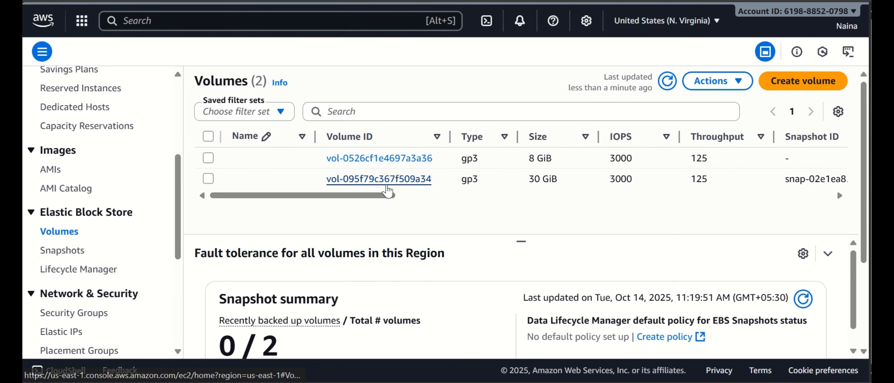
Review both volumes' snapshot, availability zone, state, attached resource, status check, initialization and encryption columns.
{"action": "scroll", "coordinate": [429, 207], "scroll_direction": "right", "scroll_amount": 3}
{"action": "left_click_drag", "start_coordinate": [427, 204], "coordinate": [561, 212]}
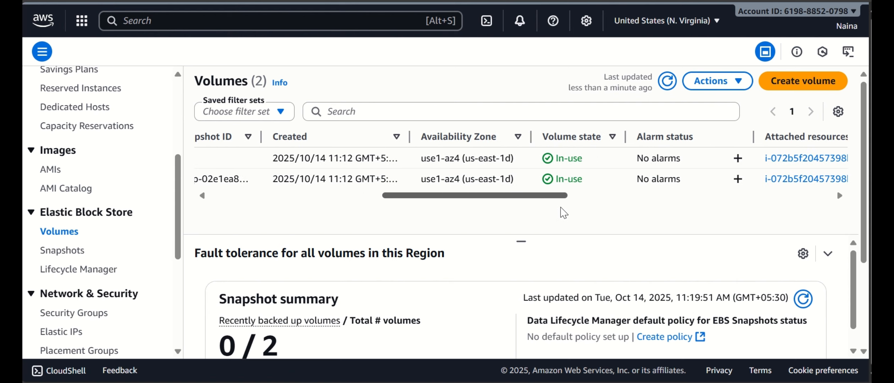
{"action": "left_click_drag", "start_coordinate": [514, 166], "coordinate": [462, 160]}
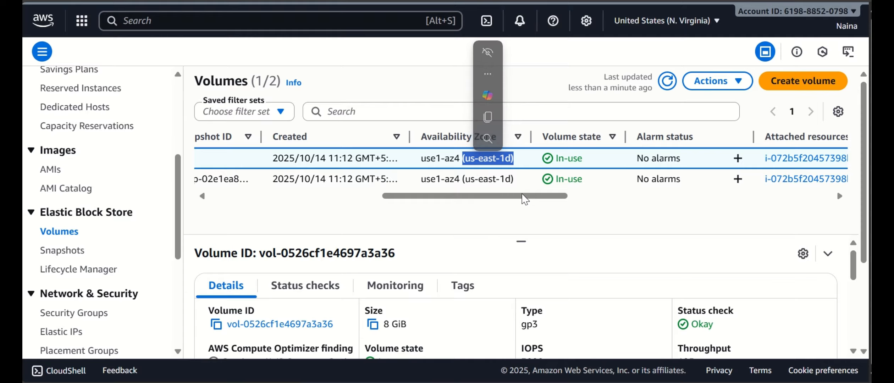
{"action": "left_click_drag", "start_coordinate": [525, 200], "coordinate": [601, 206]}
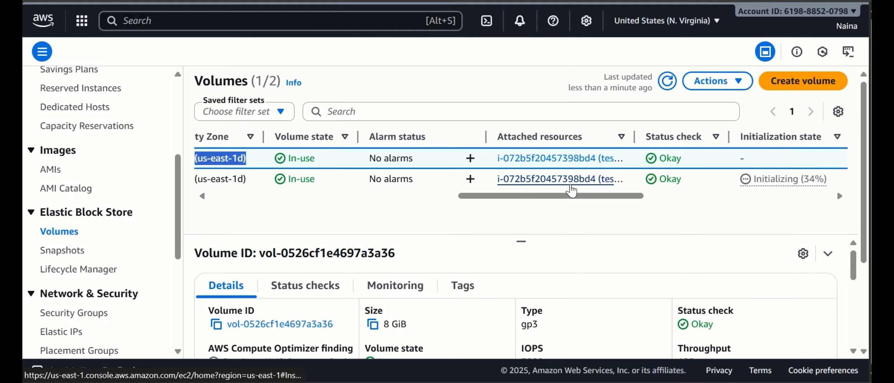
{"action": "left_click_drag", "start_coordinate": [575, 200], "coordinate": [638, 203]}
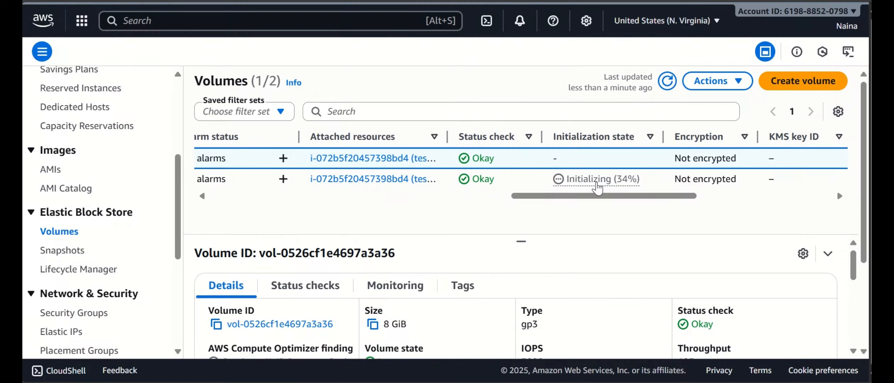
{"action": "left_click_drag", "start_coordinate": [607, 203], "coordinate": [401, 196]}
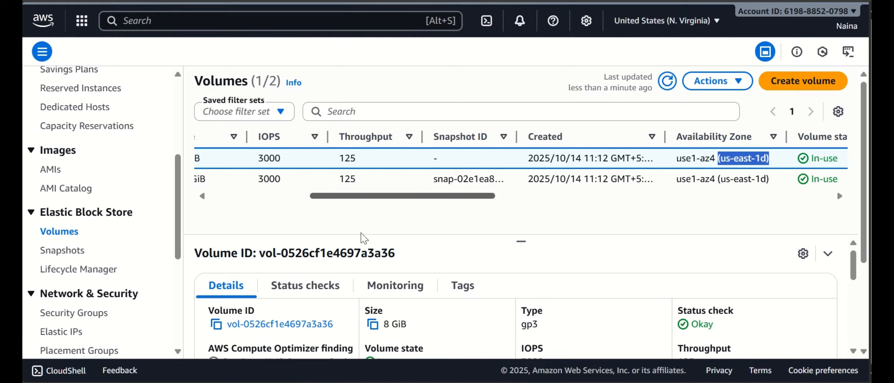
Open the 8 GiB volume's status checks and review its I/O status, performance and auto-enabled I/O setting.
{"action": "left_click", "coordinate": [325, 290]}
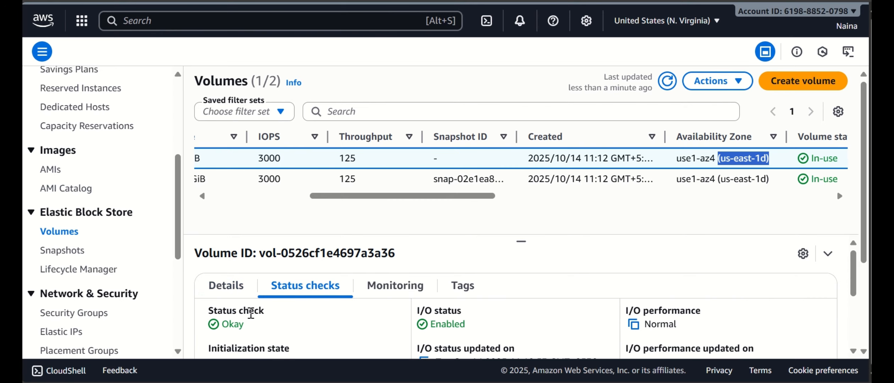
{"action": "scroll", "coordinate": [319, 319], "scroll_direction": "down", "scroll_amount": 5}
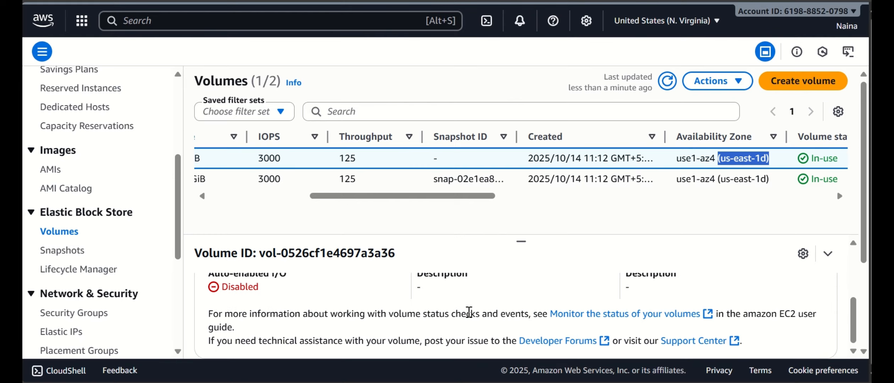
{"action": "scroll", "coordinate": [391, 327], "scroll_direction": "up", "scroll_amount": 3}
{"action": "scroll", "coordinate": [327, 335], "scroll_direction": "down", "scroll_amount": 3}
{"action": "double_click", "coordinate": [240, 288]}
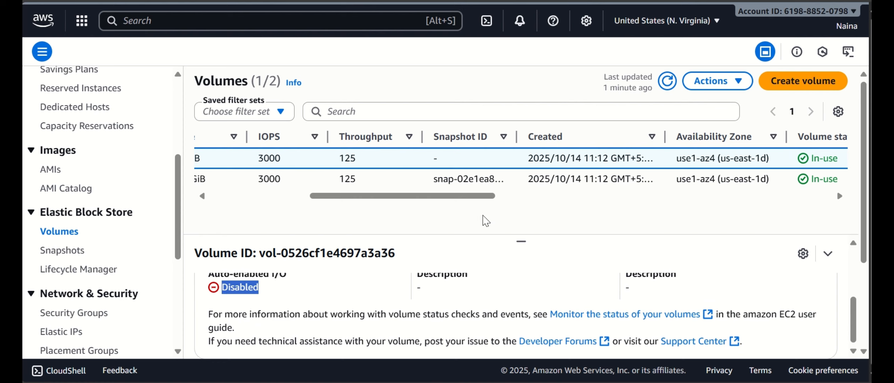
Select only the 30 GiB volume and review its availability zone, creation time and attached resource.
{"action": "left_click_drag", "start_coordinate": [488, 197], "coordinate": [246, 191]}
{"action": "left_click", "coordinate": [214, 159]}
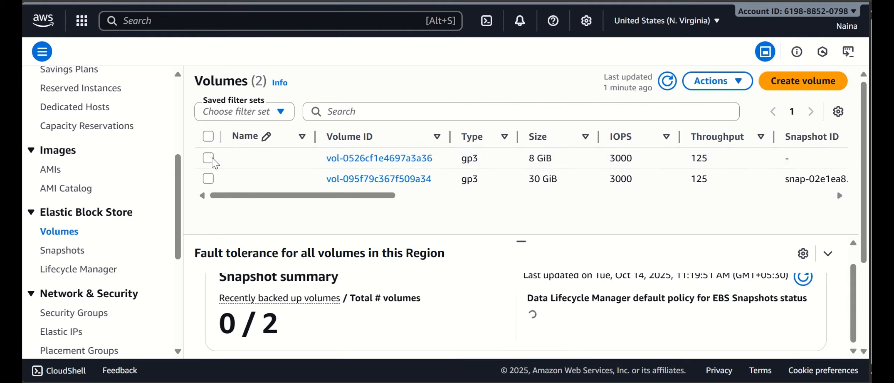
{"action": "left_click", "coordinate": [209, 180]}
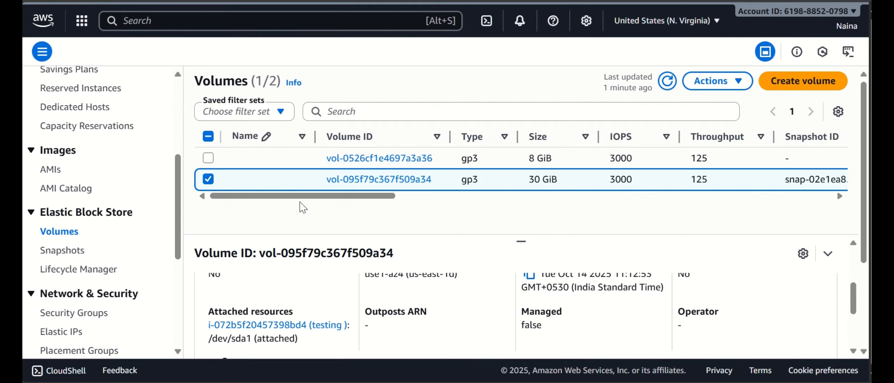
{"action": "left_click_drag", "start_coordinate": [309, 197], "coordinate": [292, 203]}
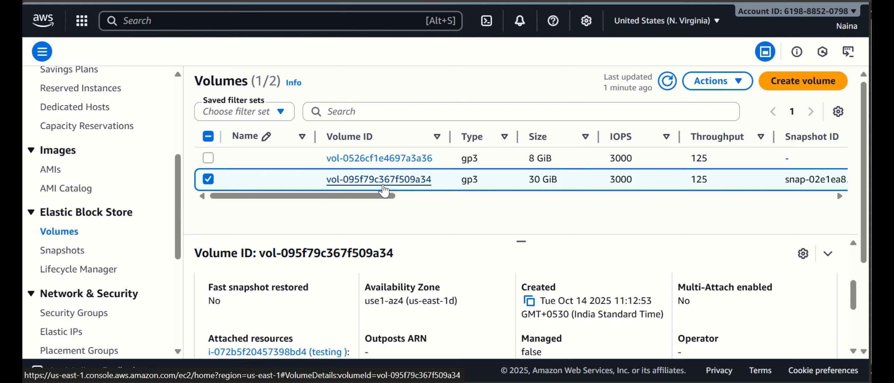
Start creating a new EBS volume and set its size to 8 GiB.
{"action": "left_click", "coordinate": [791, 89]}
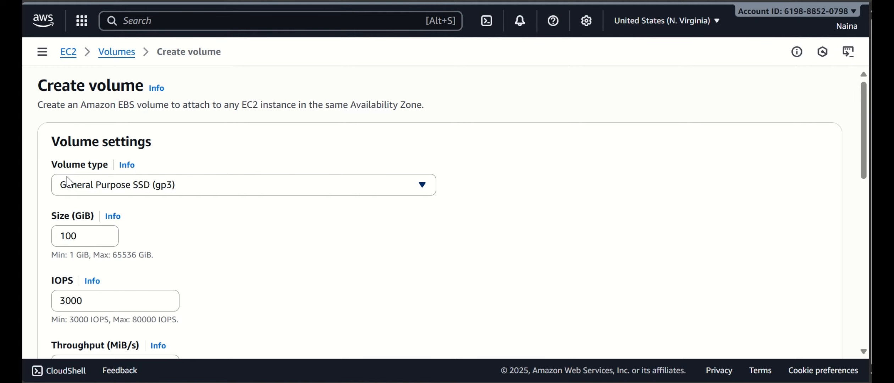
{"action": "left_click", "coordinate": [86, 232]}
{"action": "key", "text": "BackSpace"}
{"action": "key", "text": "BackSpace"}
{"action": "key", "text": "BackSpace"}
{"action": "type", "text": "0"}
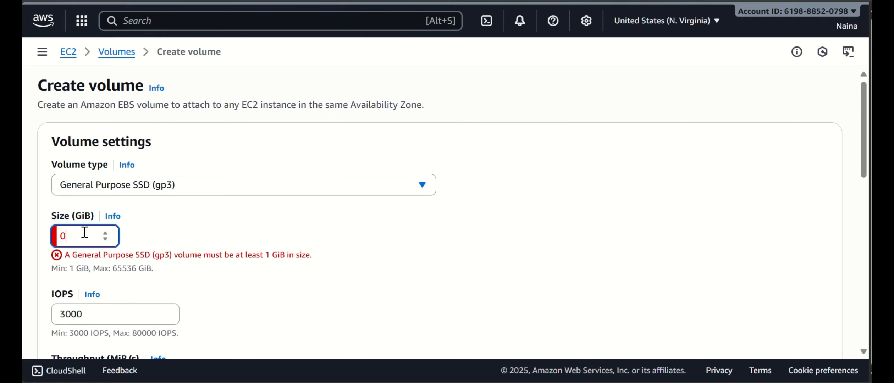
{"action": "key", "text": "BackSpace"}
{"action": "type", "text": "8"}
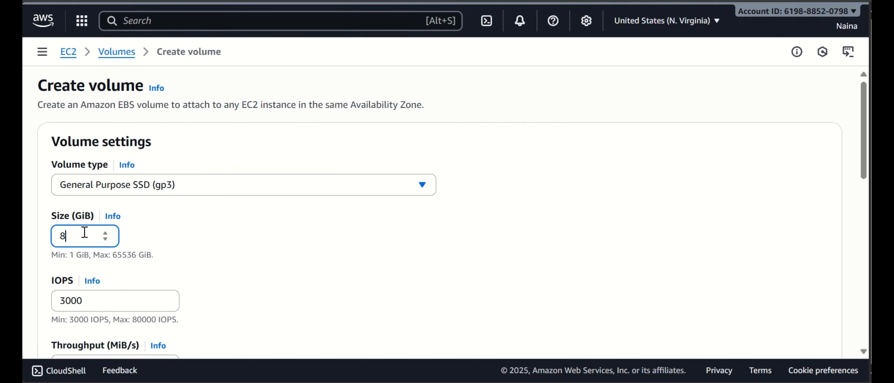
Set the new volume's Availability Zone to use1-az4 (us-east-1d).
{"action": "scroll", "coordinate": [455, 222], "scroll_direction": "down", "scroll_amount": 10}
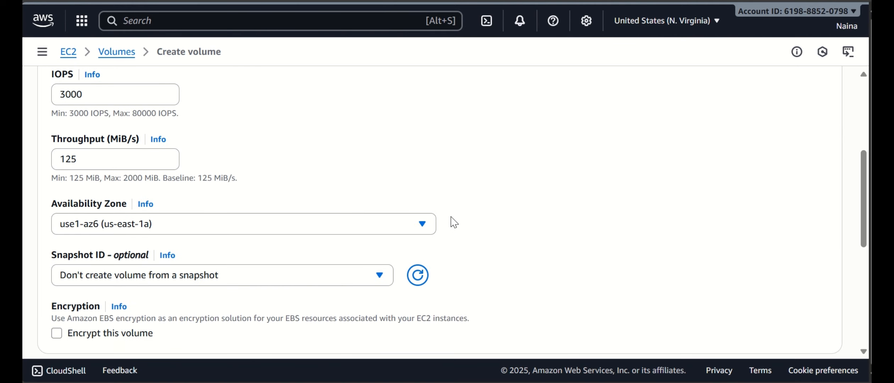
{"action": "scroll", "coordinate": [454, 222], "scroll_direction": "up", "scroll_amount": 4}
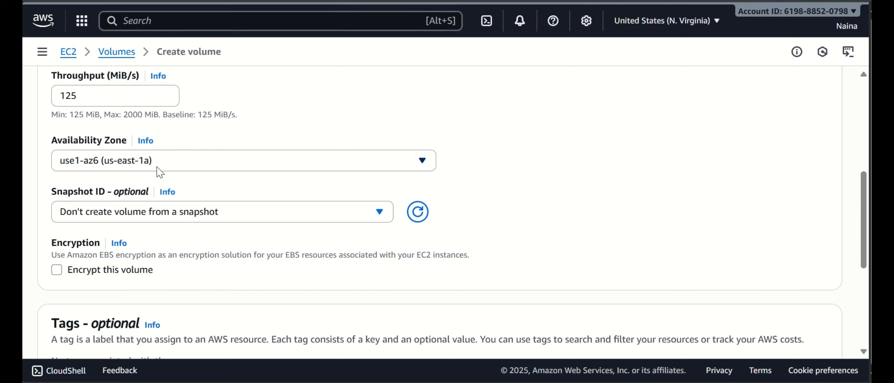
{"action": "left_click", "coordinate": [182, 167]}
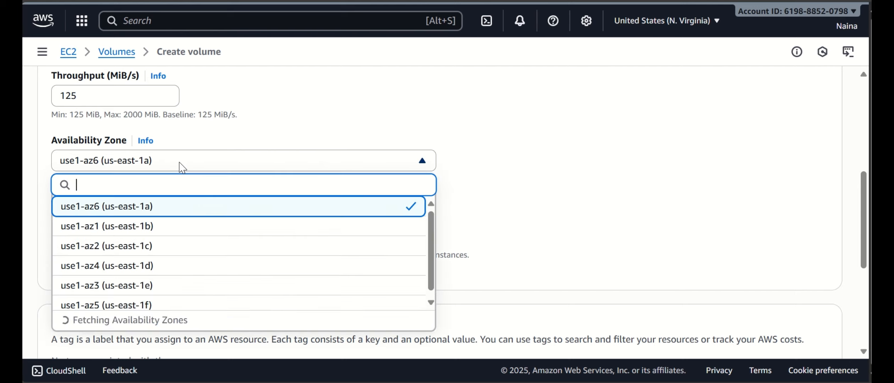
{"action": "left_click", "coordinate": [170, 266]}
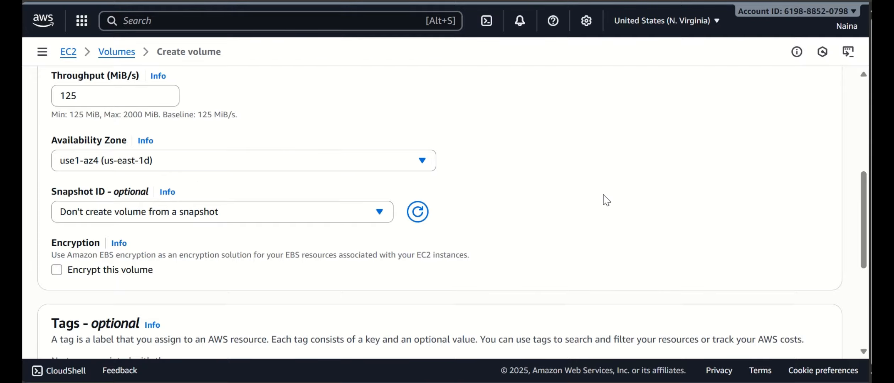
Enter Name as the key of the new volume's tag.
{"action": "scroll", "coordinate": [603, 199], "scroll_direction": "down", "scroll_amount": 5}
{"action": "left_click", "coordinate": [104, 167]}
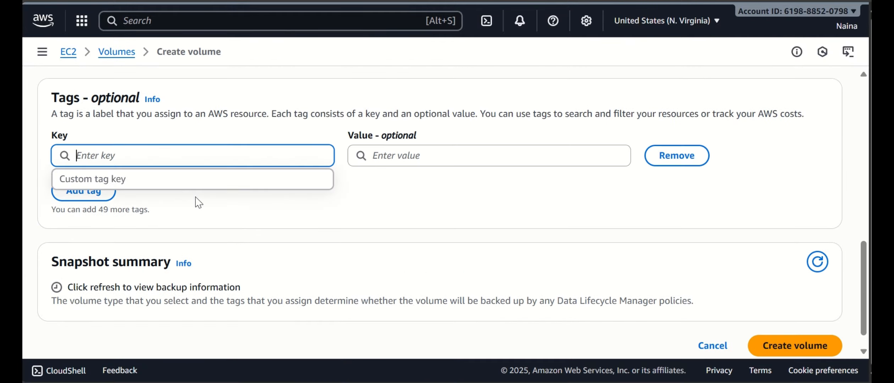
{"action": "type", "text": "NAme"}
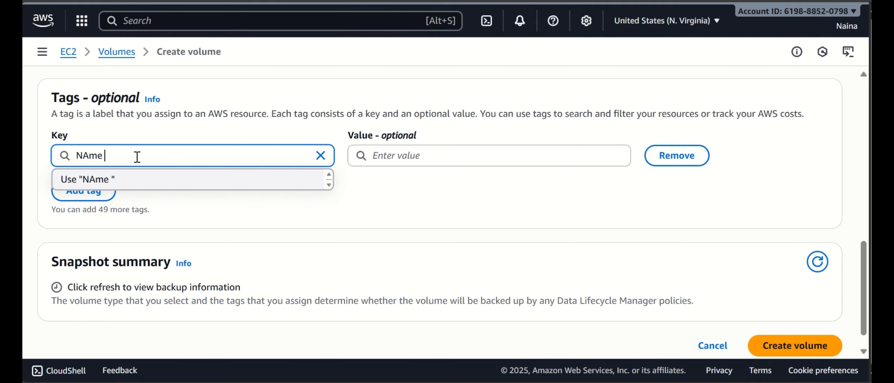
{"action": "key", "text": "BackSpace"}
{"action": "key", "text": "BackSpace"}
{"action": "key", "text": "BackSpace"}
{"action": "type", "text": "ame"}
{"action": "key", "text": "Tab"}
Set the Name tag's value to Test 2 and create the volume.
{"action": "left_click", "coordinate": [414, 155]}
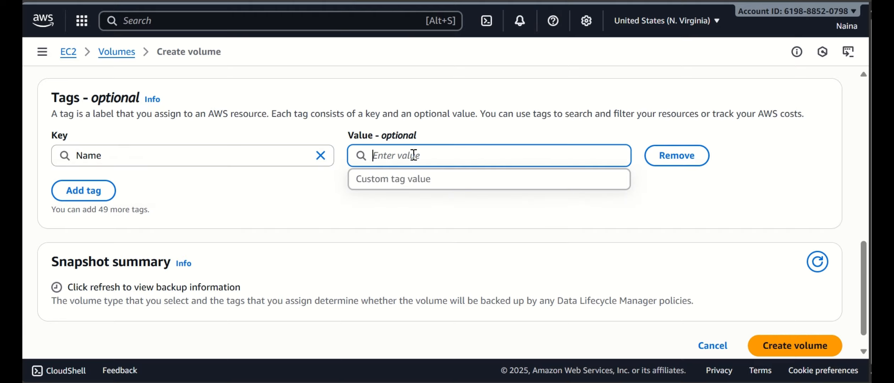
{"action": "type", "text": "Test"}
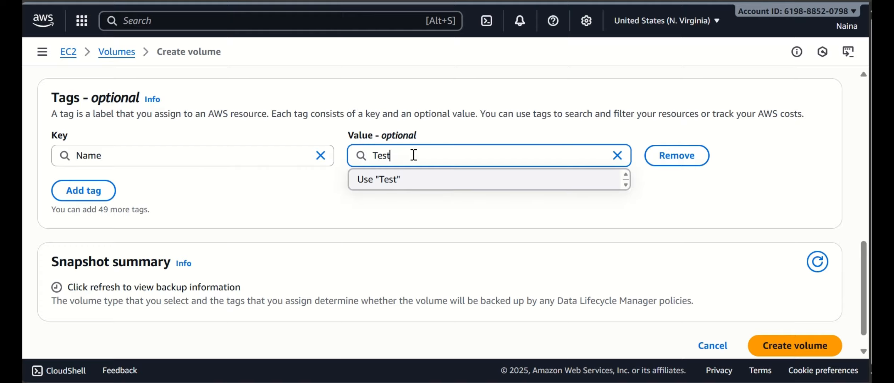
{"action": "type", "text": " 2"}
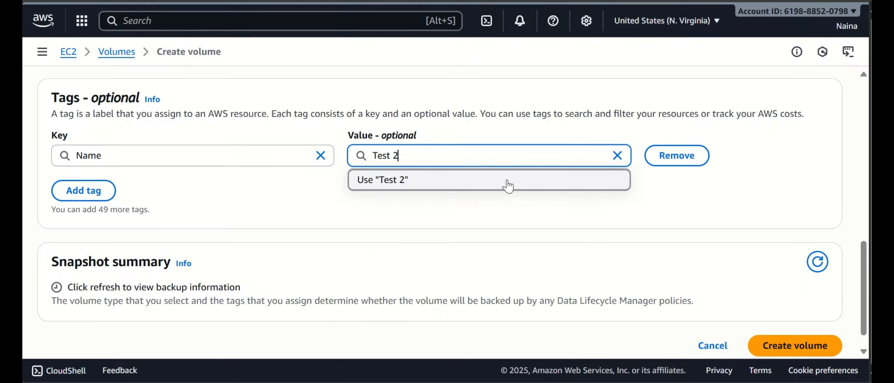
{"action": "left_click", "coordinate": [508, 183]}
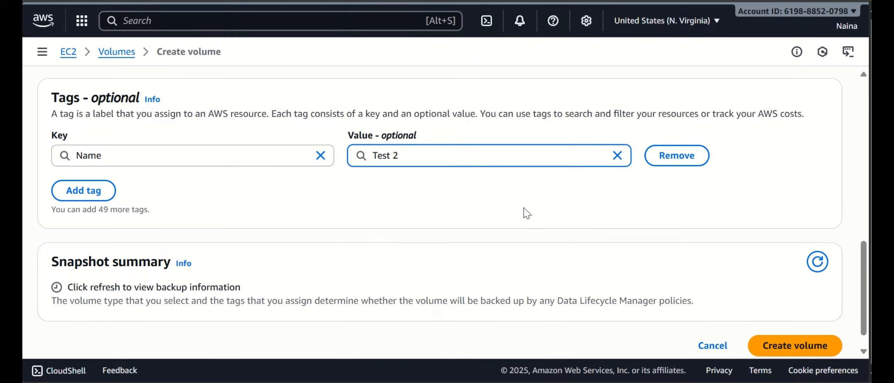
{"action": "left_click", "coordinate": [791, 348]}
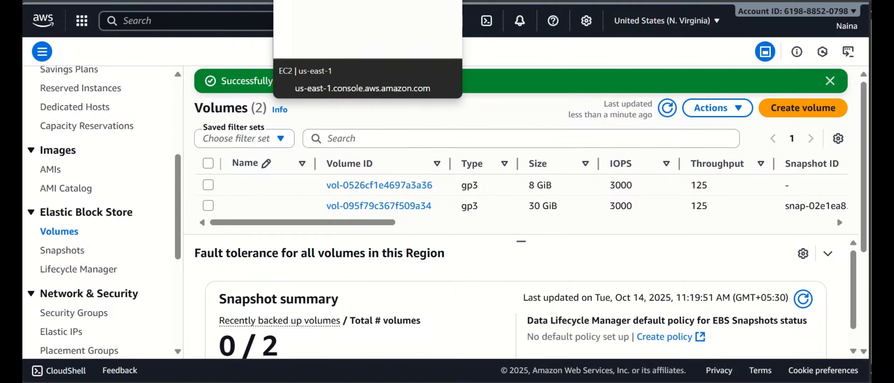
Open the newly created volume's details and review its available actions and volume state.
{"action": "left_click", "coordinate": [312, 0]}
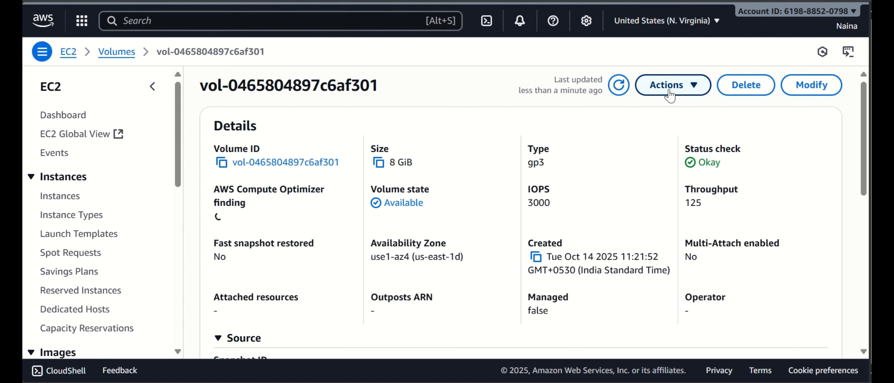
{"action": "left_click", "coordinate": [669, 93]}
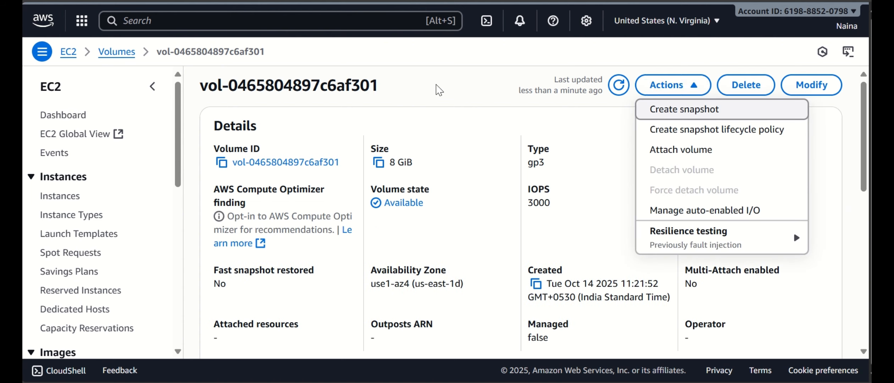
{"action": "left_click", "coordinate": [442, 194]}
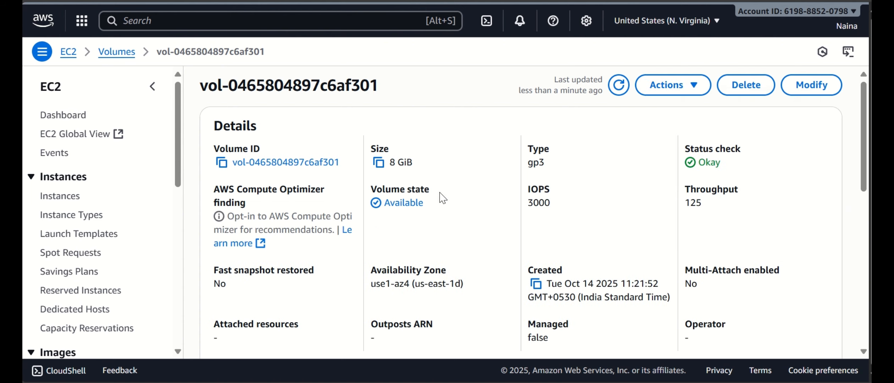
{"action": "left_click_drag", "start_coordinate": [369, 205], "coordinate": [424, 204]}
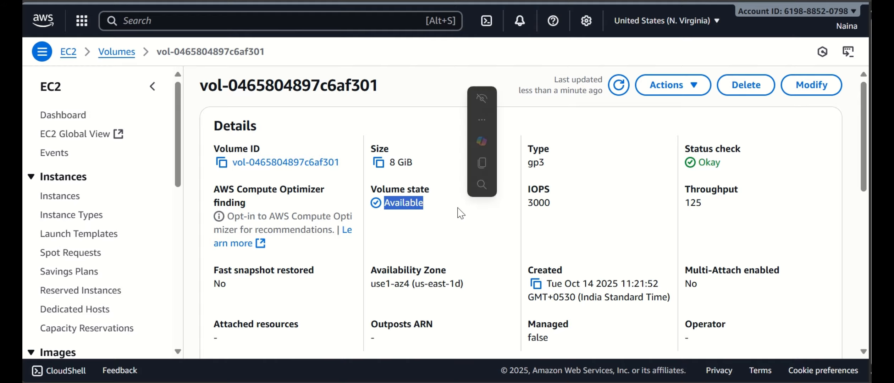
{"action": "left_click", "coordinate": [434, 228]}
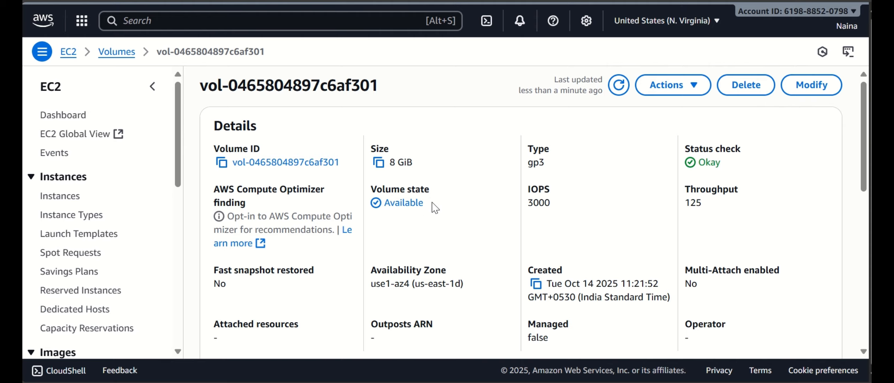
{"action": "left_click_drag", "start_coordinate": [436, 207], "coordinate": [351, 198]}
{"action": "left_click", "coordinate": [408, 238]}
Start attaching the new 8 GiB volume and choose the running instance testing as its target.
{"action": "left_click", "coordinate": [671, 85]}
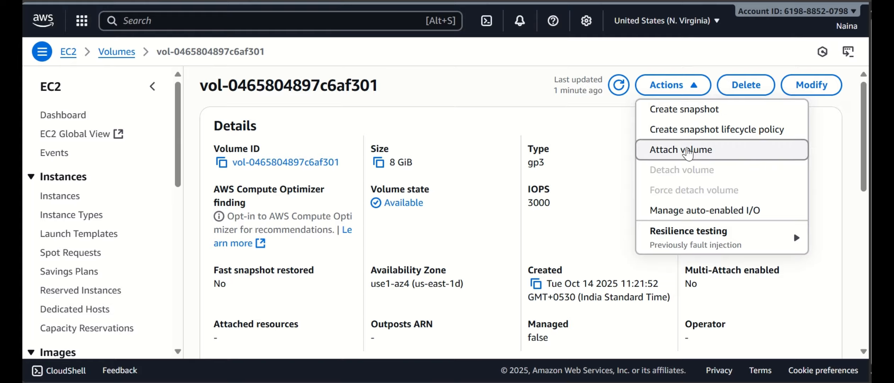
{"action": "left_click", "coordinate": [688, 153]}
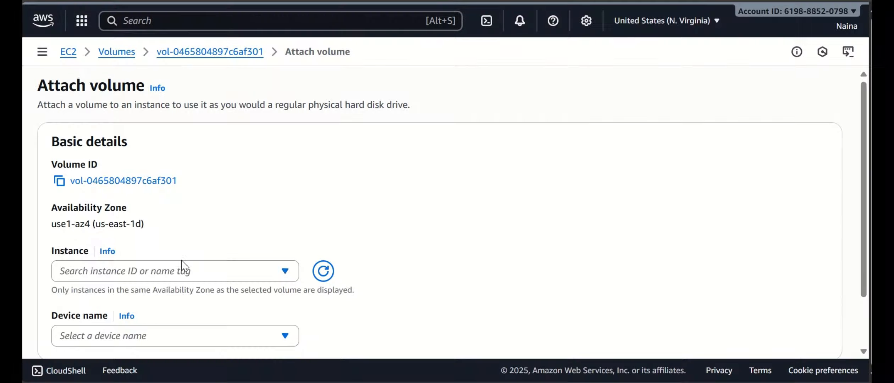
{"action": "left_click", "coordinate": [134, 277]}
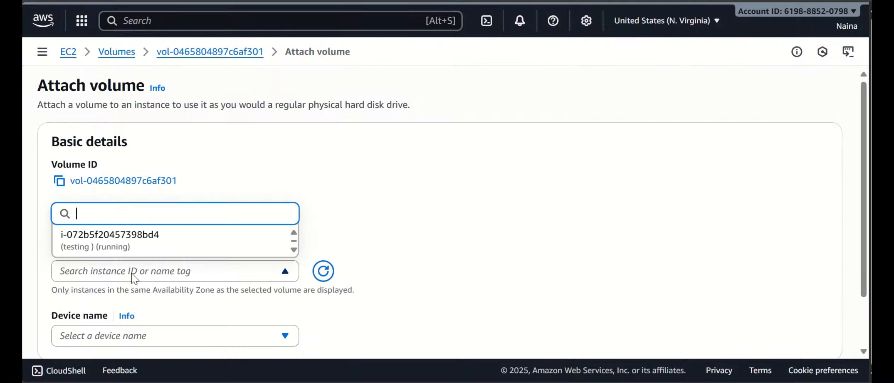
{"action": "left_click", "coordinate": [144, 245]}
Set the device name to xvde and attach the volume to the instance.
{"action": "scroll", "coordinate": [181, 251], "scroll_direction": "down", "scroll_amount": 3}
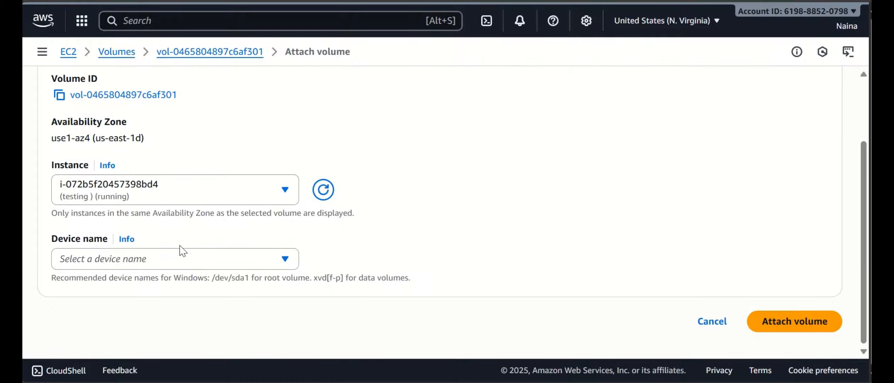
{"action": "left_click", "coordinate": [149, 265]}
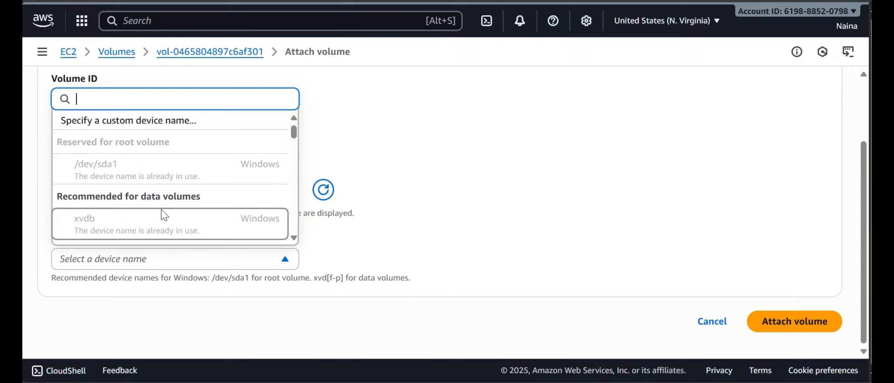
{"action": "scroll", "coordinate": [164, 213], "scroll_direction": "down", "scroll_amount": 5}
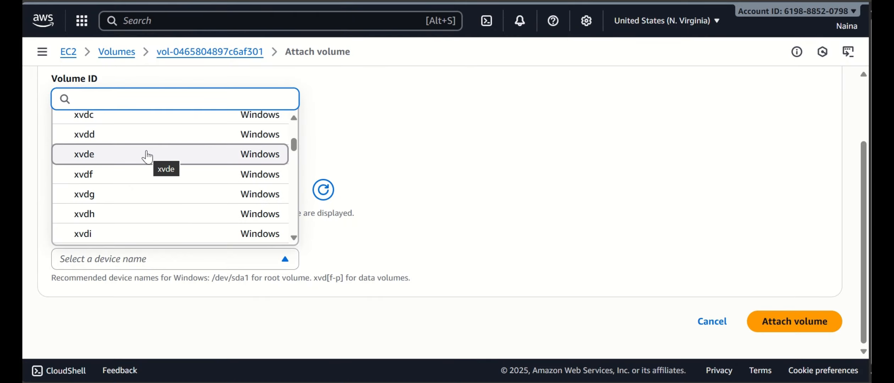
{"action": "left_click", "coordinate": [147, 156]}
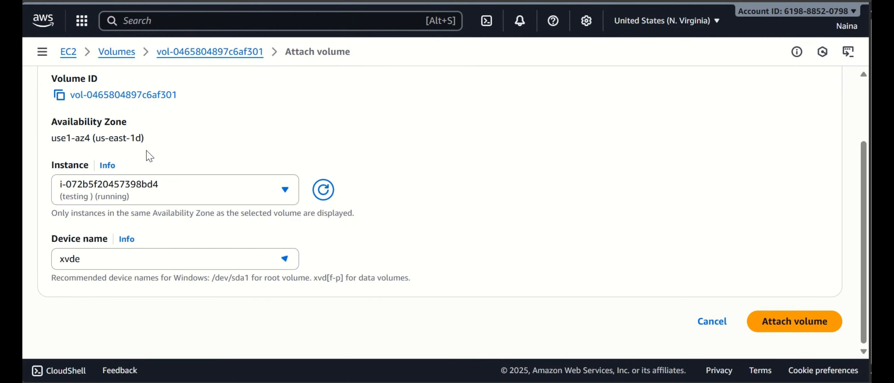
{"action": "left_click", "coordinate": [763, 321]}
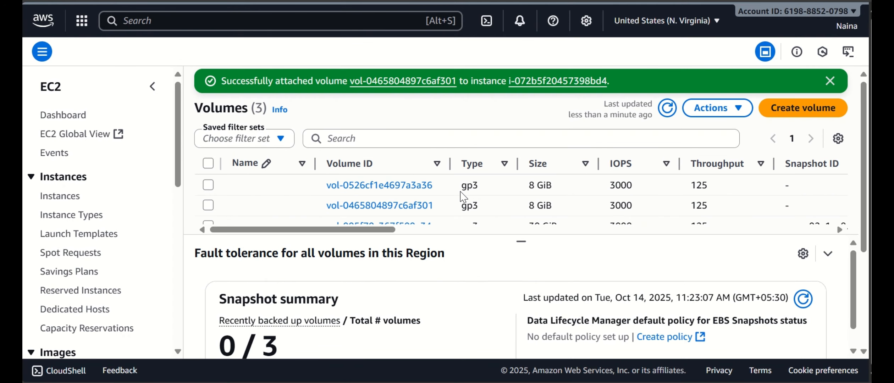
Review the availability zone, state and attached resources in the volumes list, and open the Instances list.
{"action": "scroll", "coordinate": [431, 231], "scroll_direction": "right", "scroll_amount": 1}
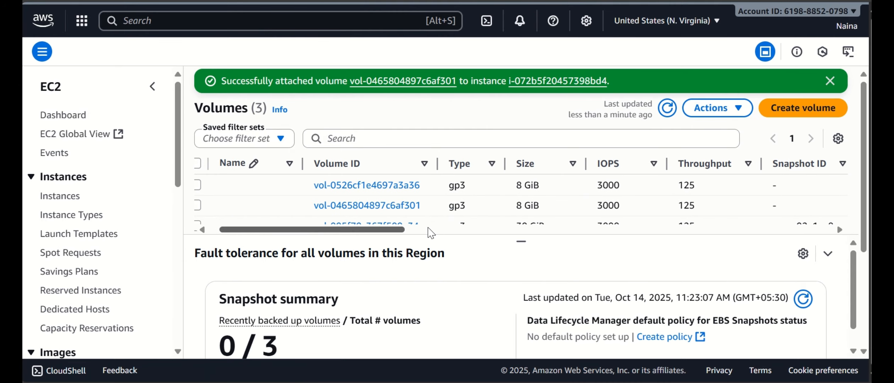
{"action": "scroll", "coordinate": [431, 231], "scroll_direction": "right", "scroll_amount": 10}
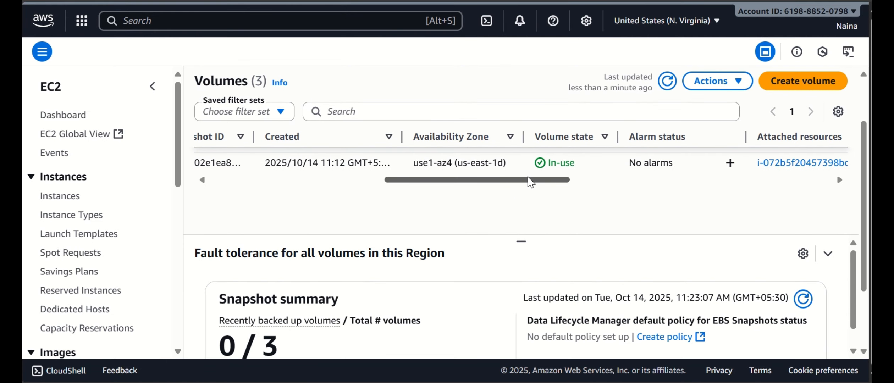
{"action": "left_click_drag", "start_coordinate": [532, 180], "coordinate": [453, 181]}
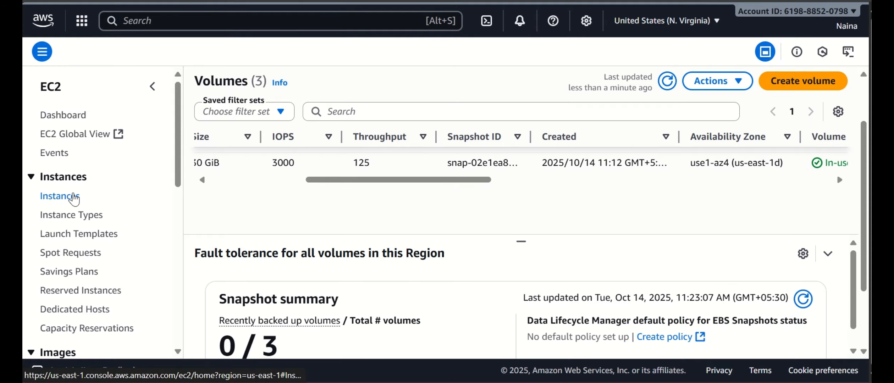
{"action": "left_click", "coordinate": [78, 197]}
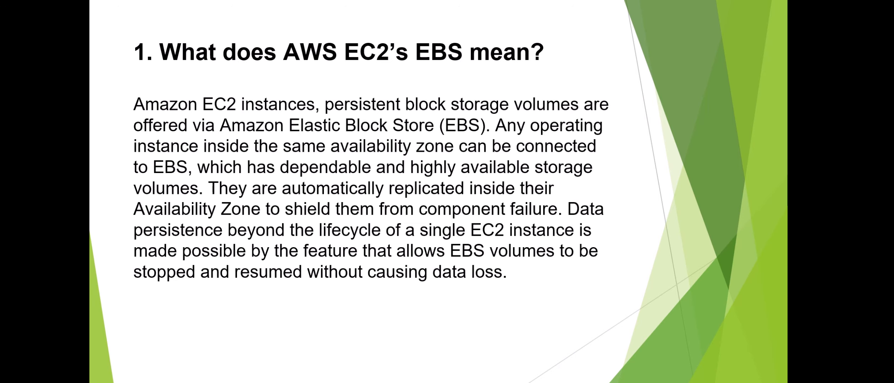
{"action": "left_click_drag", "start_coordinate": [350, 70], "coordinate": [478, 66]}
{"action": "left_click_drag", "start_coordinate": [415, 85], "coordinate": [432, 84]}
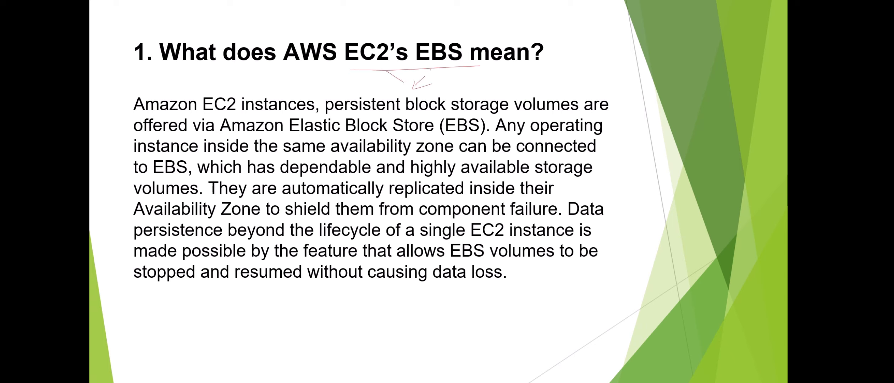